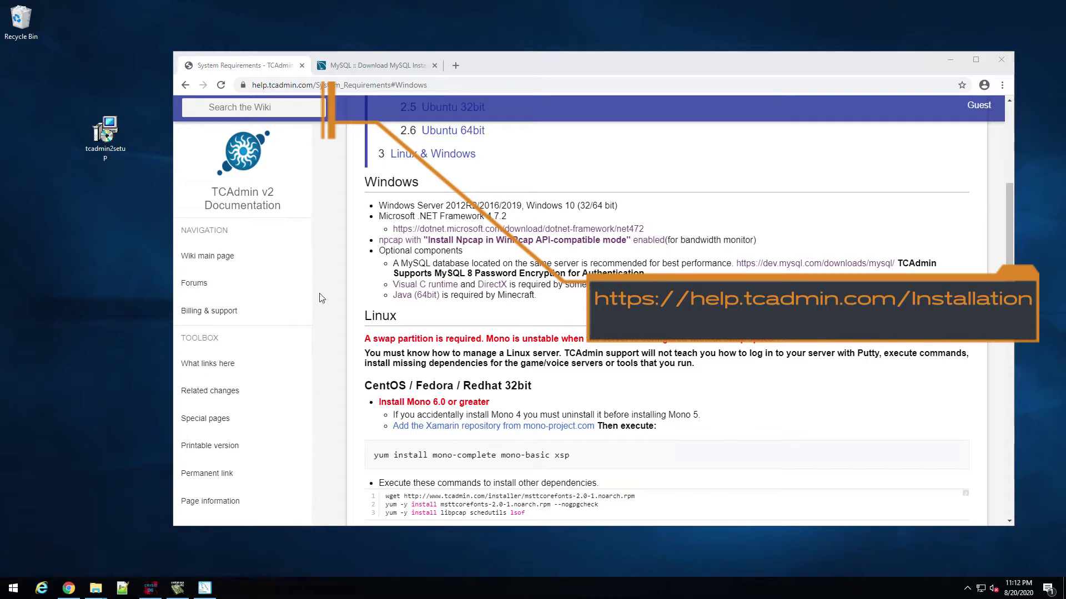
Step: Return to the wiki's Installation page and try downloading tcadmin2setup.exe, dismissing the failed download
click(185, 85)
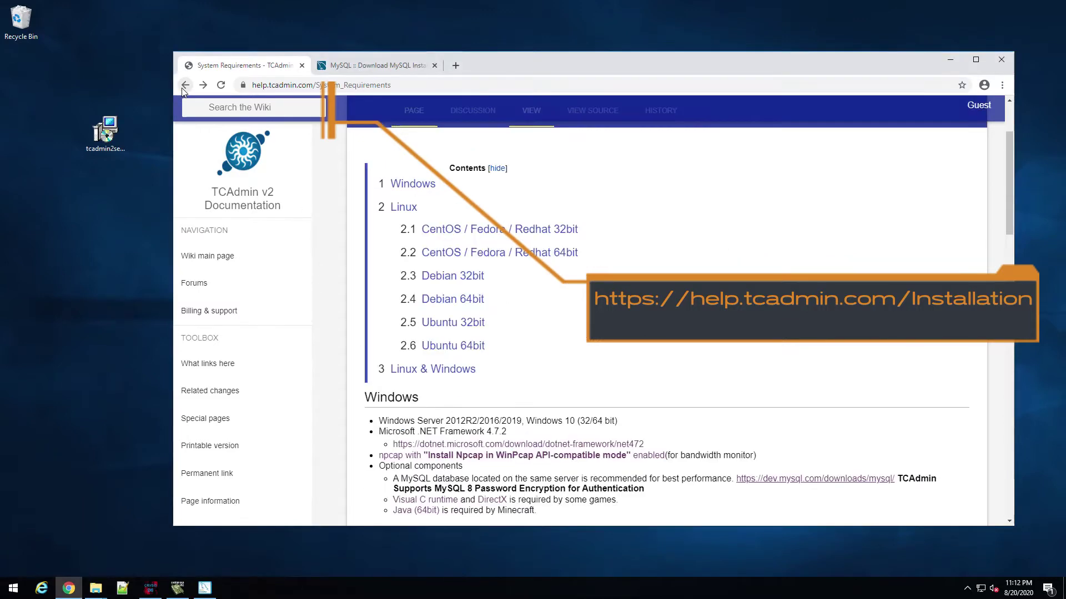
click(185, 84)
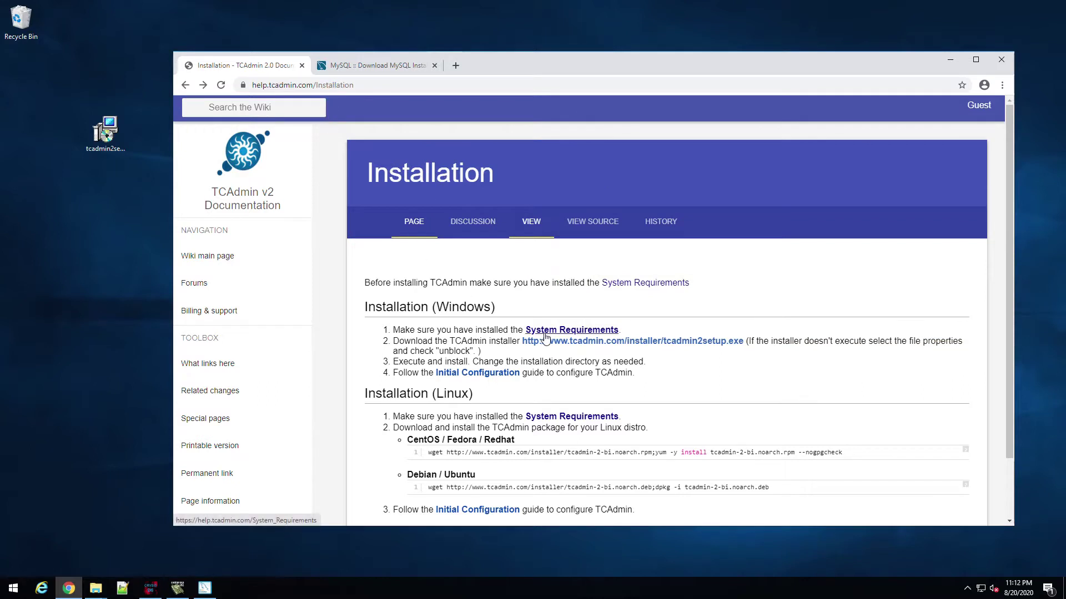
click(668, 344)
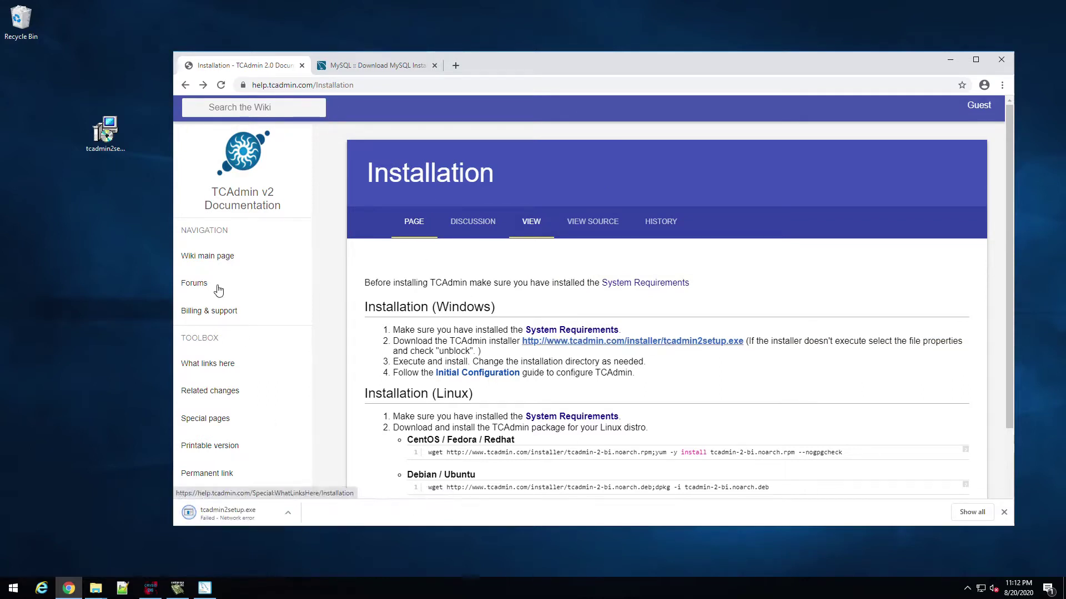
click(1003, 512)
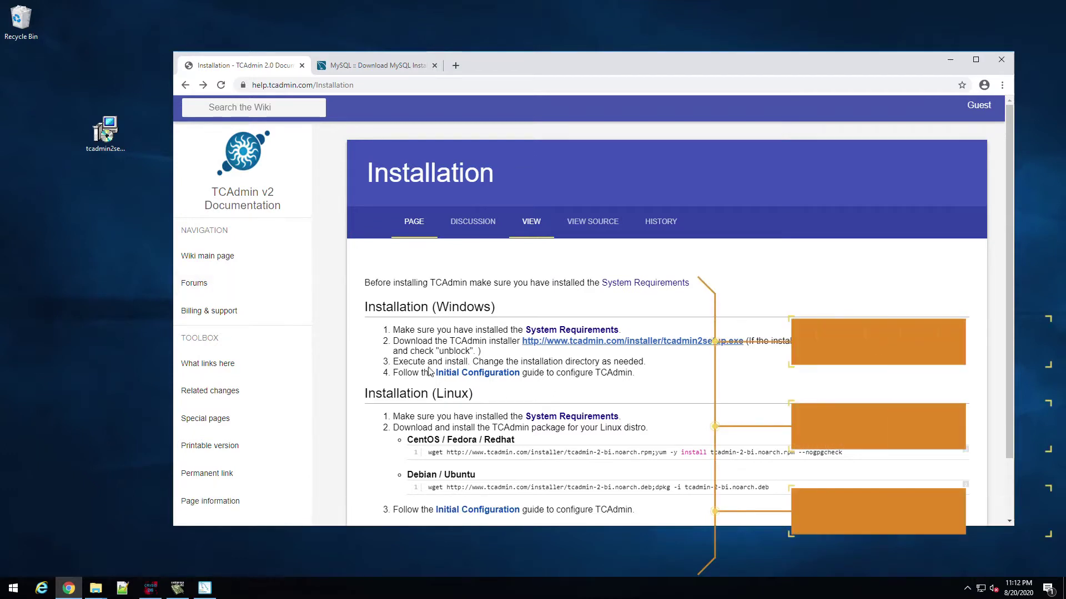
Step: Move the setup icon lower on the desktop and open System Requirements at its Windows section
click(99, 143)
drag(98, 143, 83, 176)
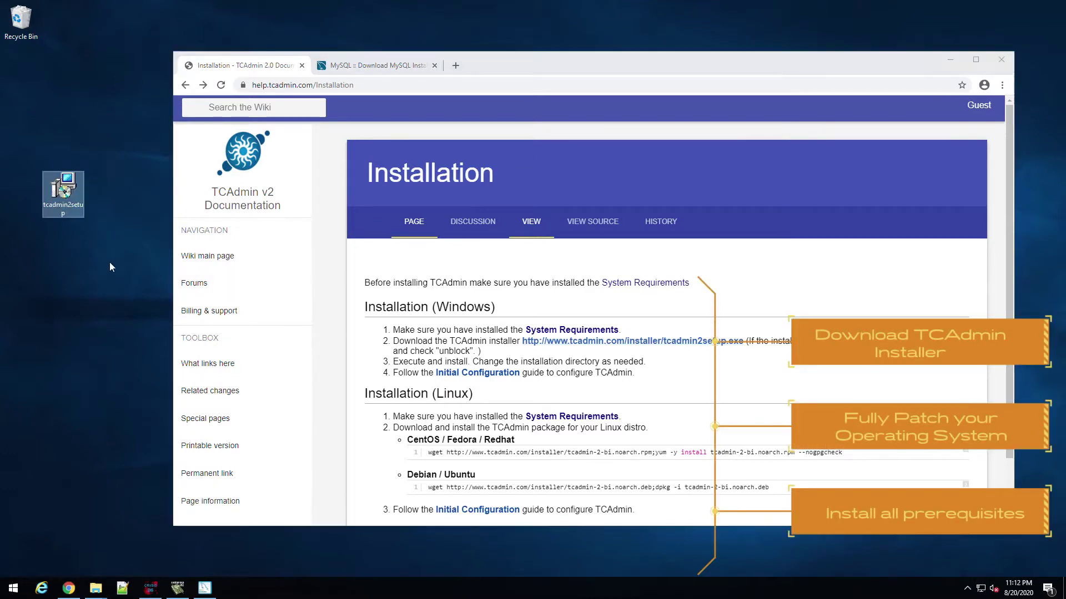
click(557, 332)
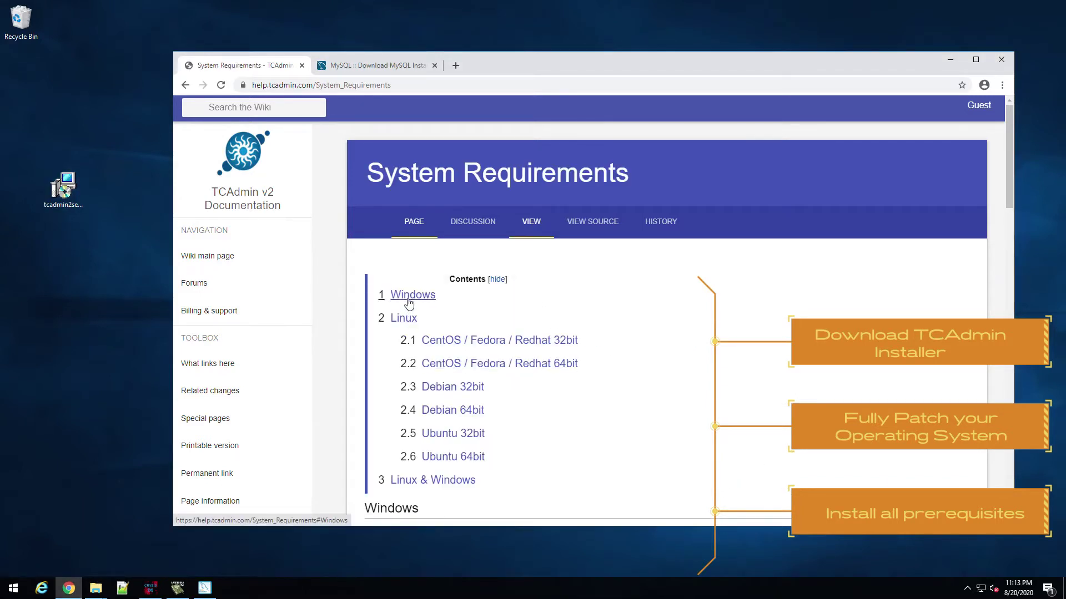
click(408, 300)
scroll(407, 300, up, 2)
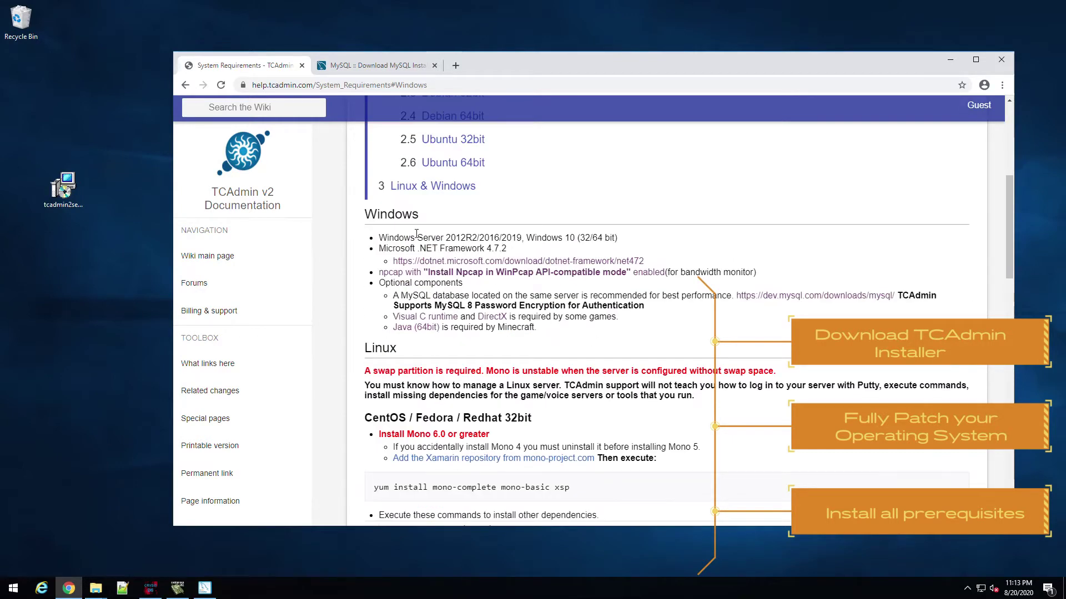
Step: Highlight the supported Windows versions and .NET Framework 4.7.2 lines, then open the Npcap link in a new tab
drag(379, 238, 637, 240)
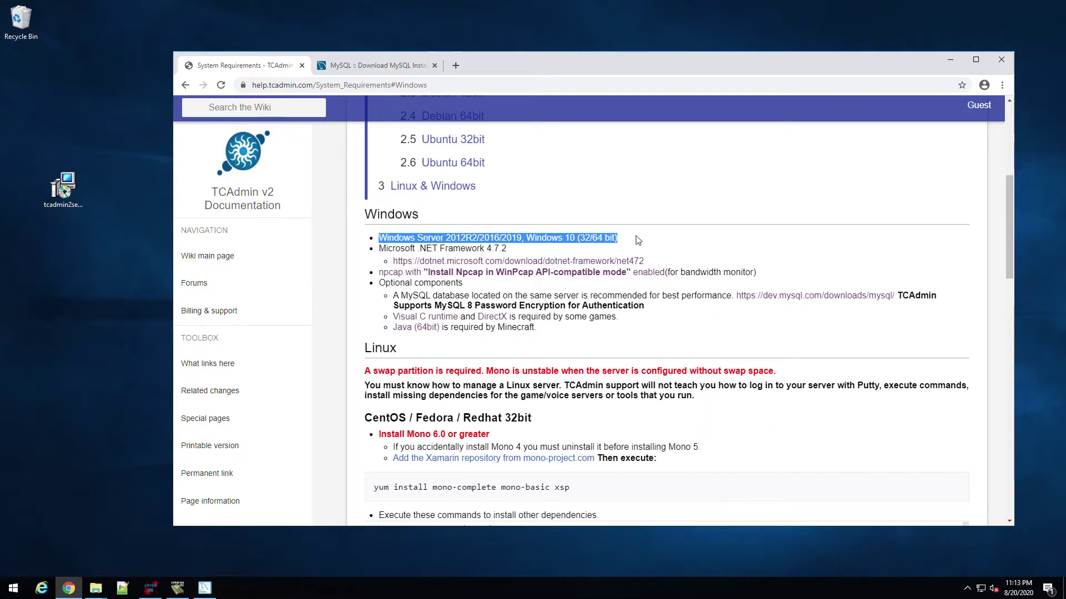
drag(379, 249, 506, 245)
click(507, 248)
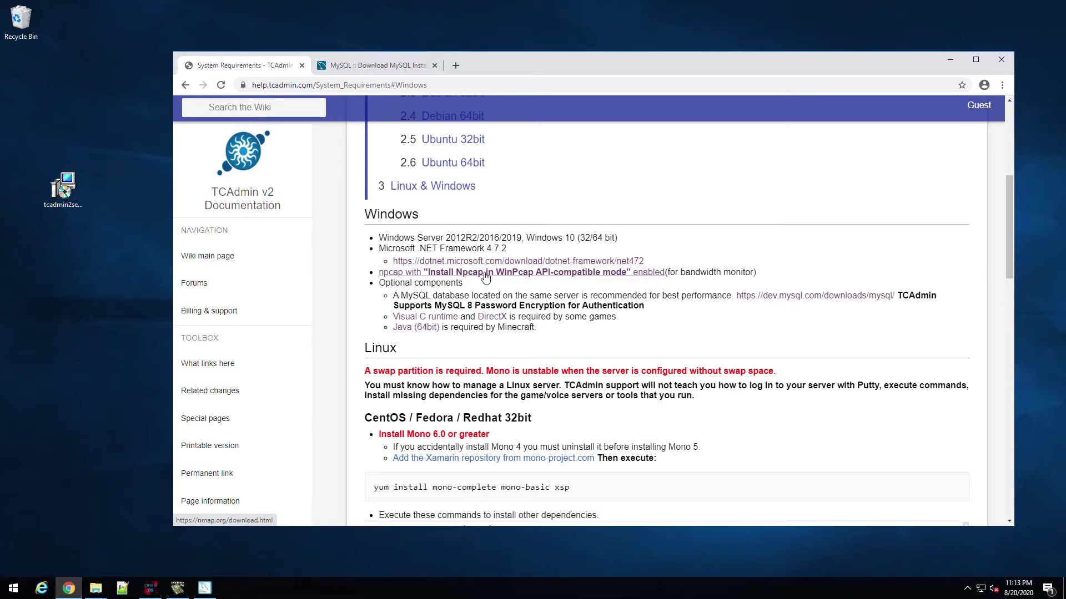
middle_click(485, 272)
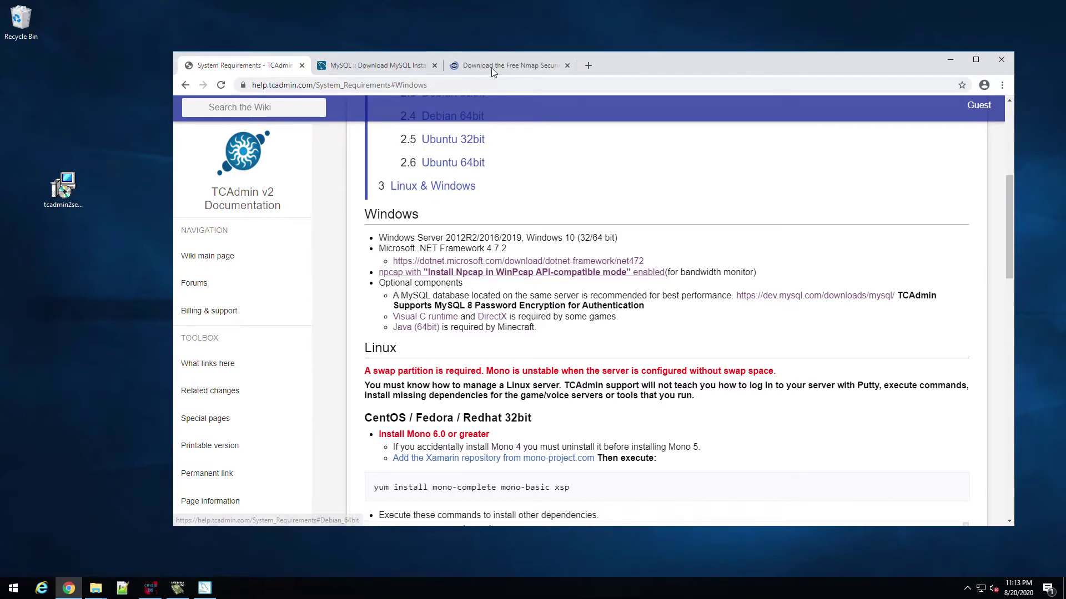
Step: Look over the Nmap download page, then highlight the MySQL database recommendation on System Requirements
click(491, 67)
scroll(533, 333, down, 4)
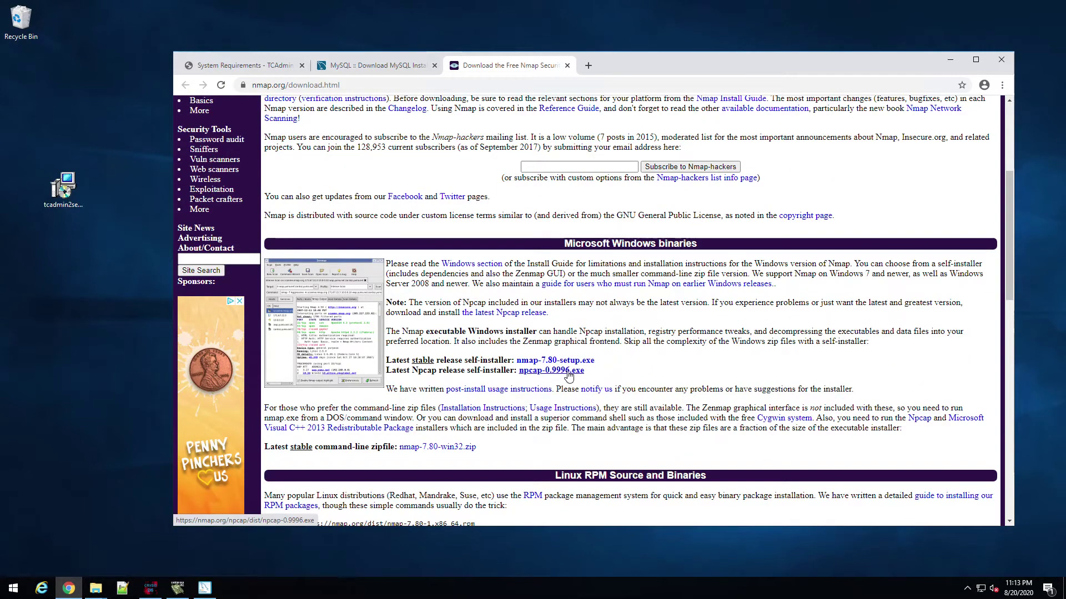
click(377, 65)
click(248, 67)
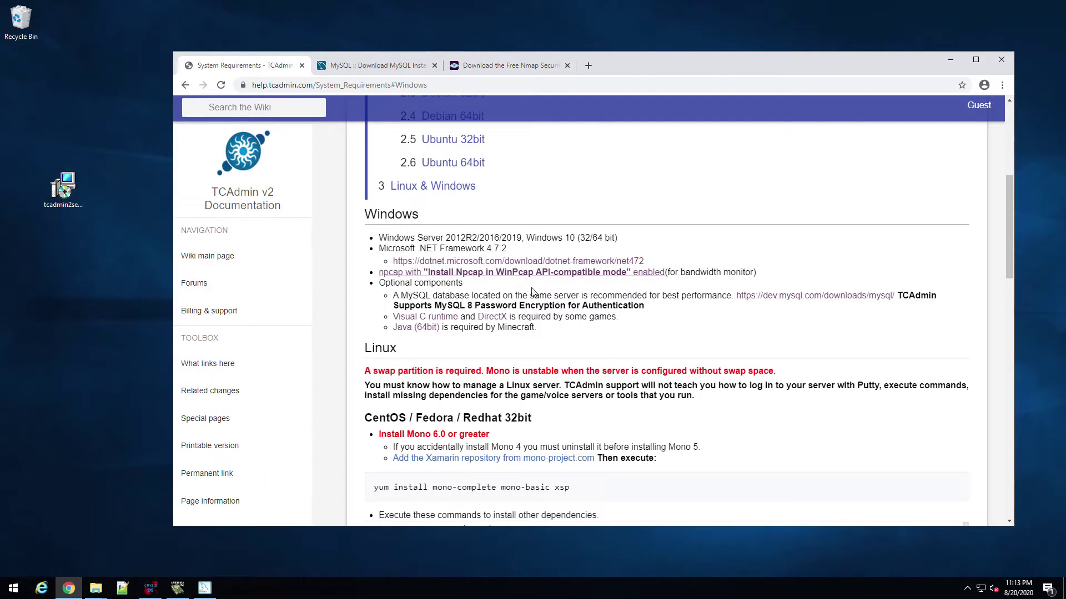
drag(394, 295, 718, 296)
click(719, 296)
Step: Configure MySQL Server 8.0.21 as standalone with default networking and strong password encryption
click(205, 588)
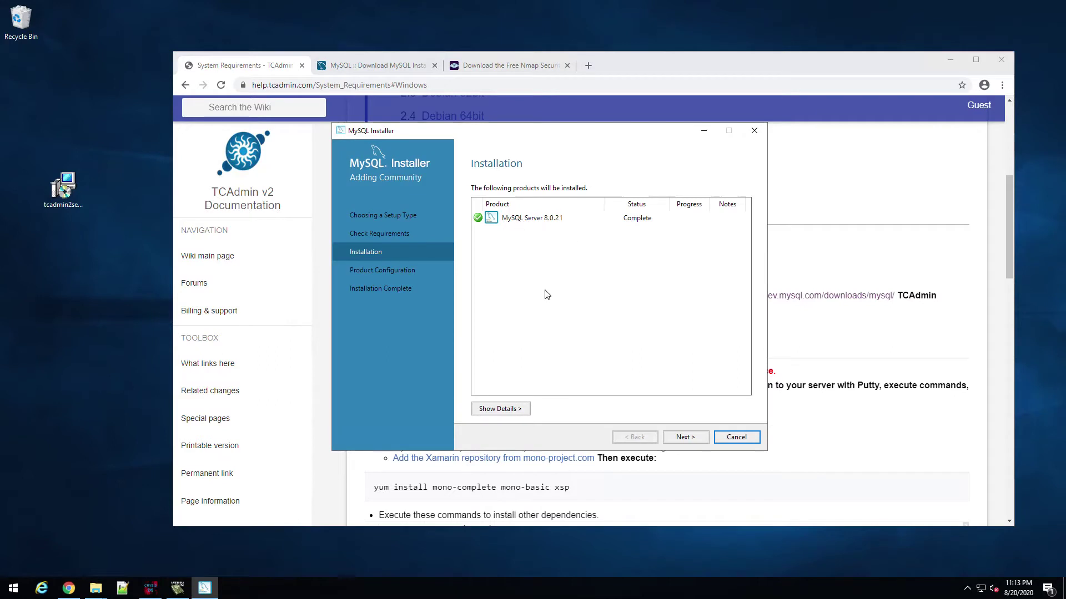
click(686, 438)
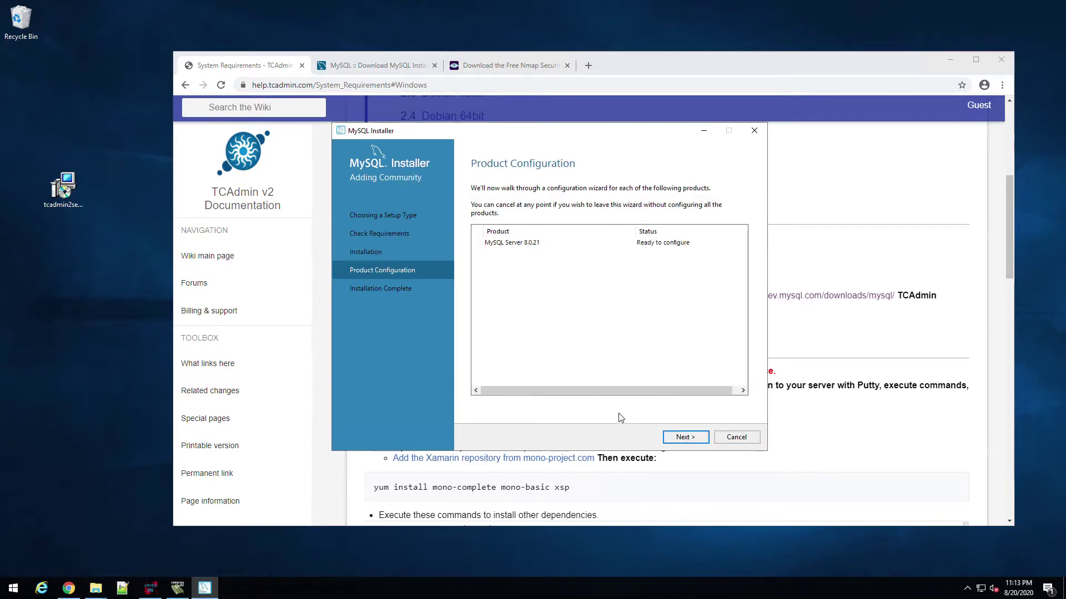
click(686, 438)
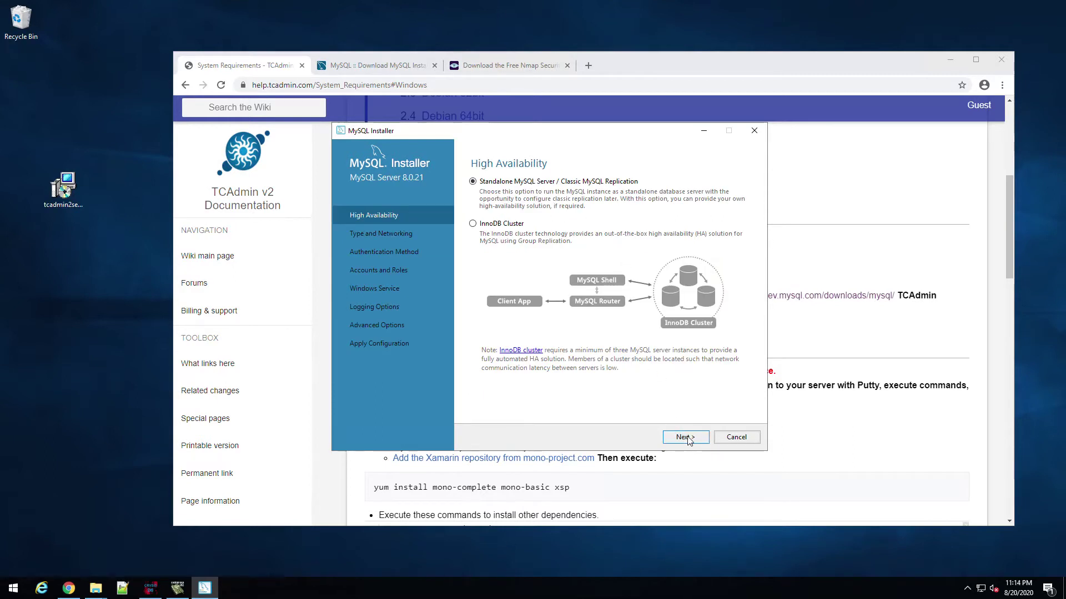
click(687, 439)
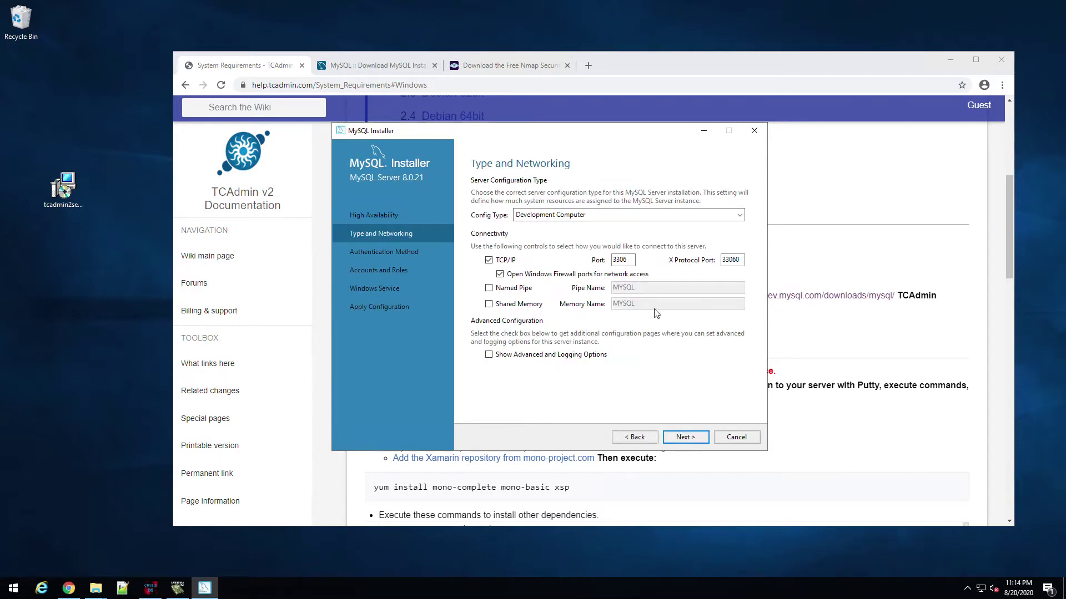
click(686, 438)
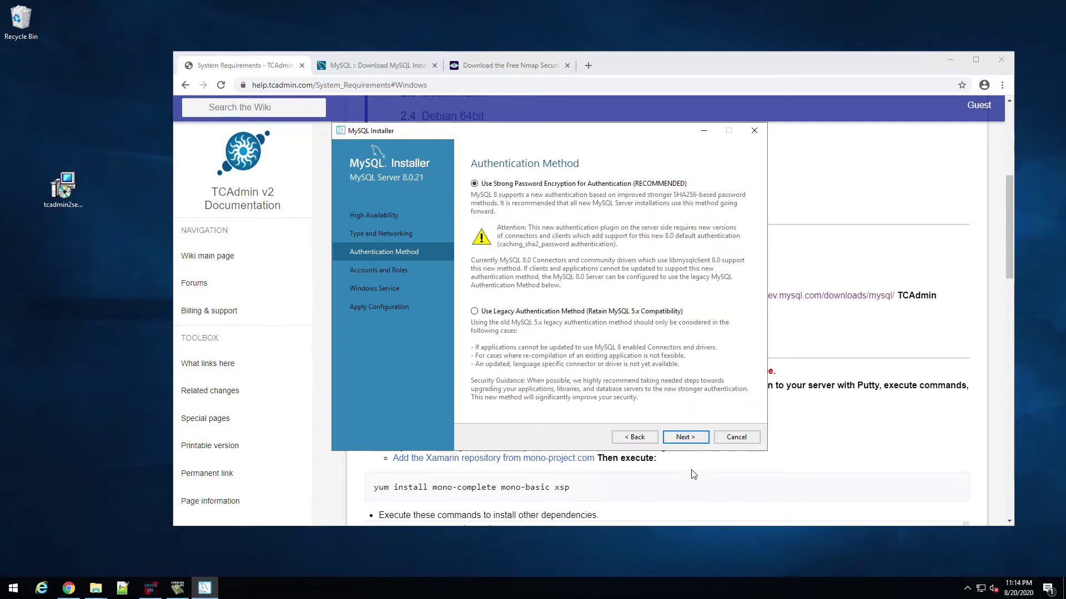
click(688, 438)
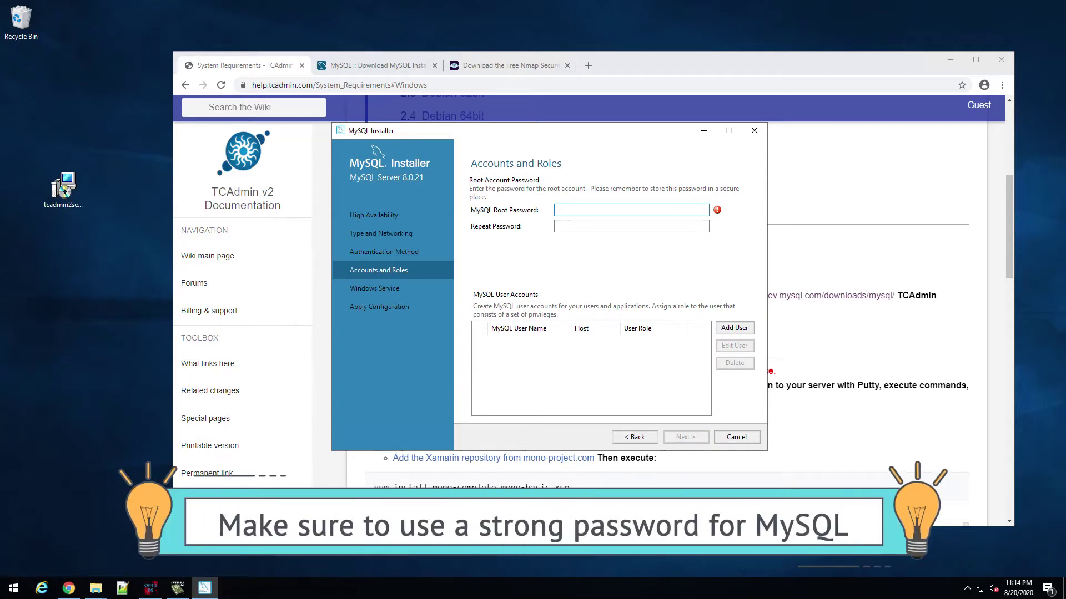
Step: Enter and repeat the root password, keep the MySQL80 service, and execute the configuration
key(ctrl+v)
key(Tab)
key(ctrl+v)
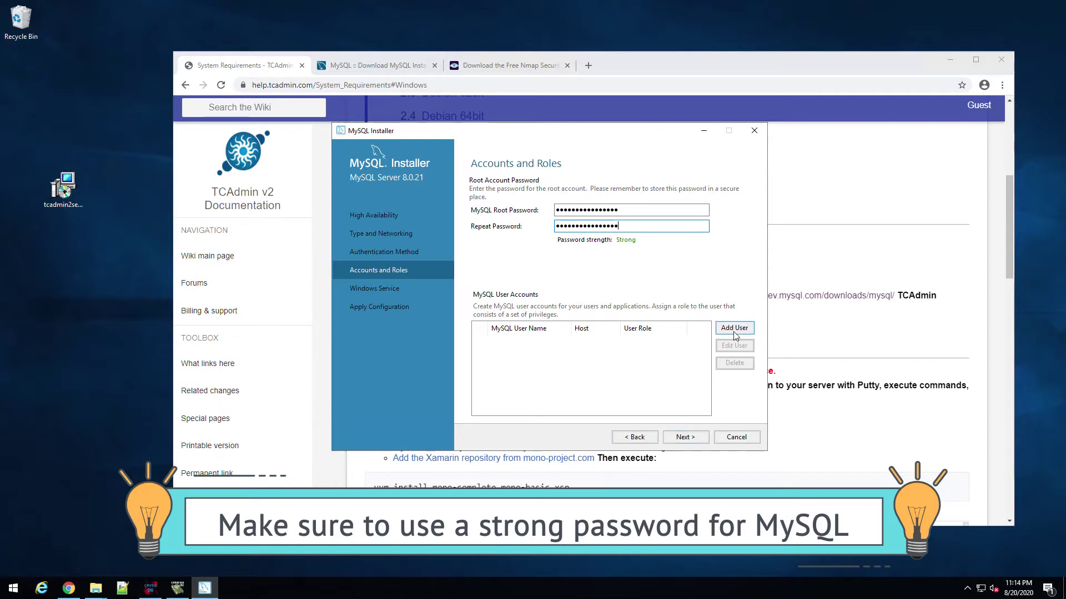
click(688, 438)
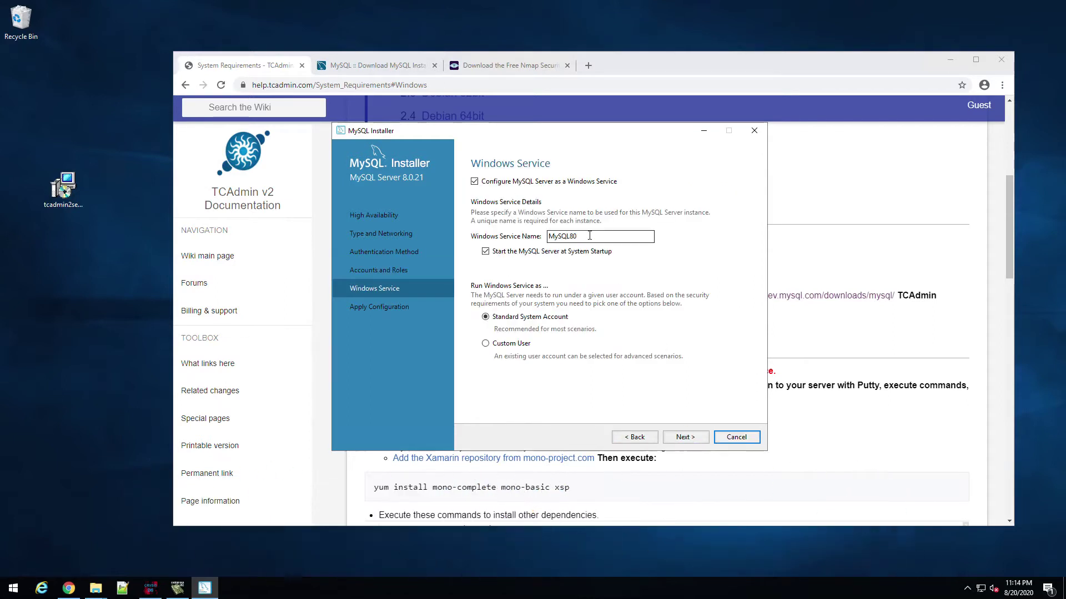
click(686, 438)
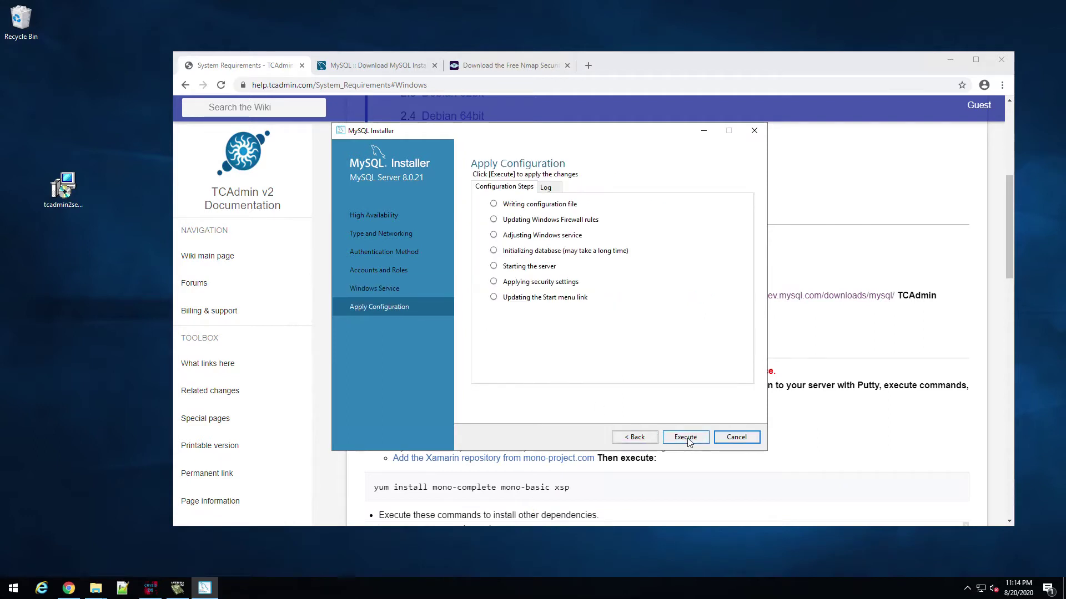
click(686, 437)
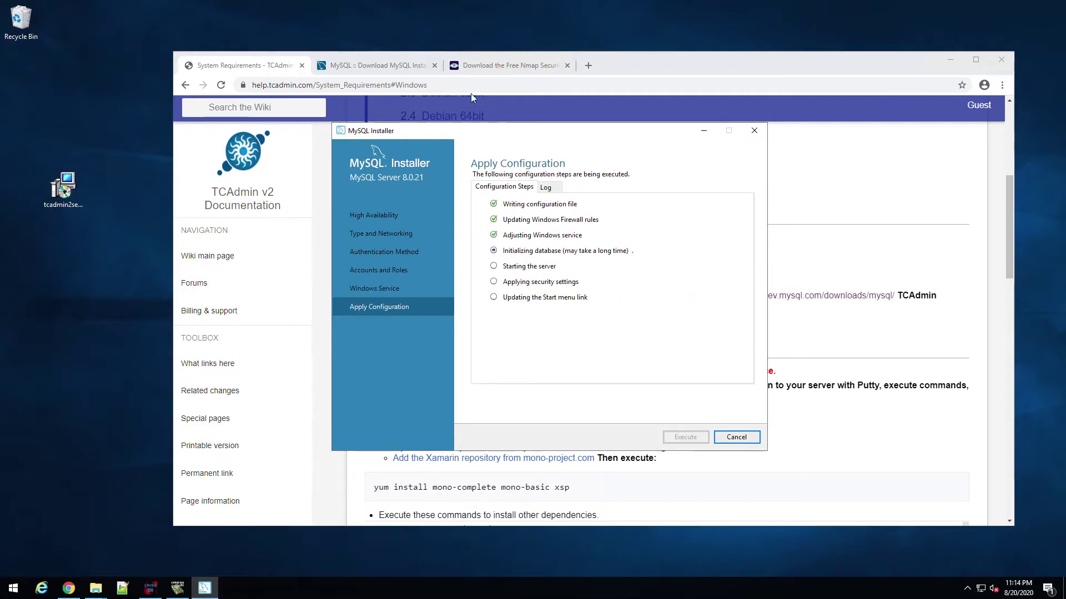
click(272, 70)
drag(398, 294, 511, 294)
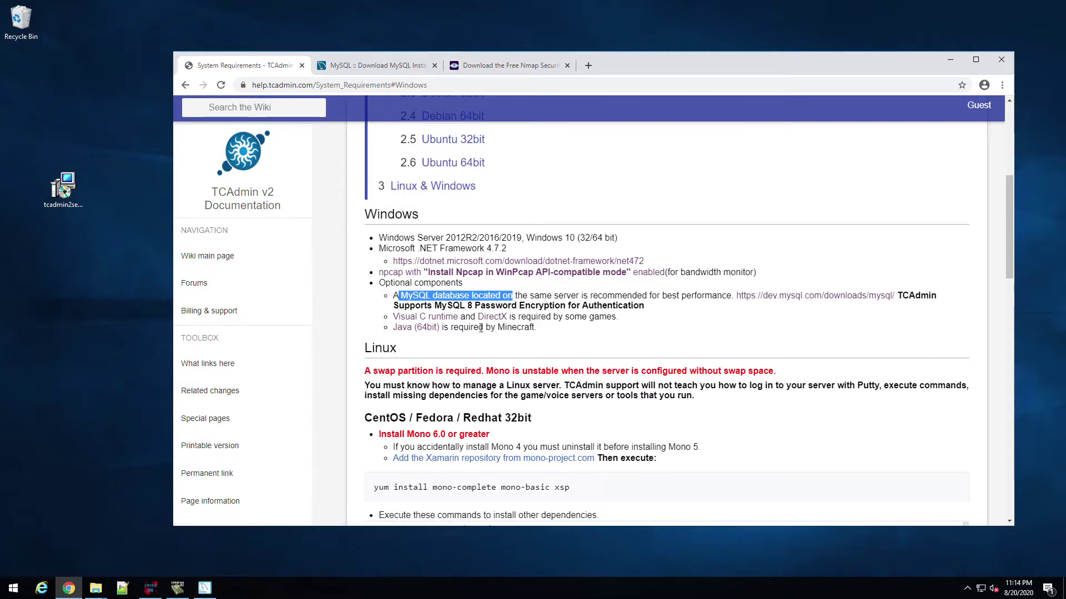
drag(496, 327, 534, 328)
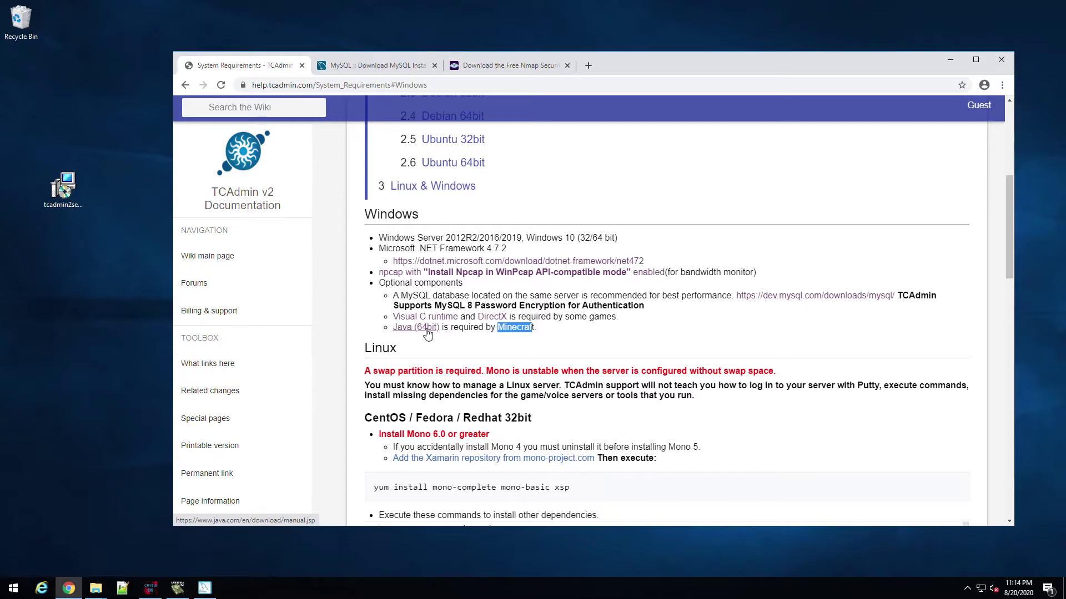
scroll(478, 347, down, 1)
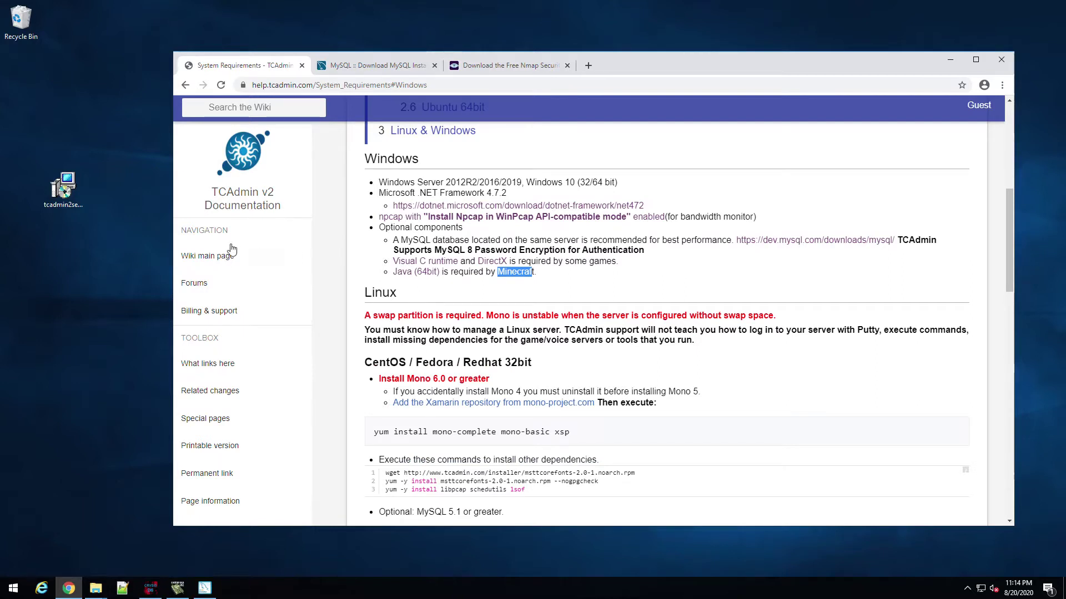
drag(72, 188, 104, 189)
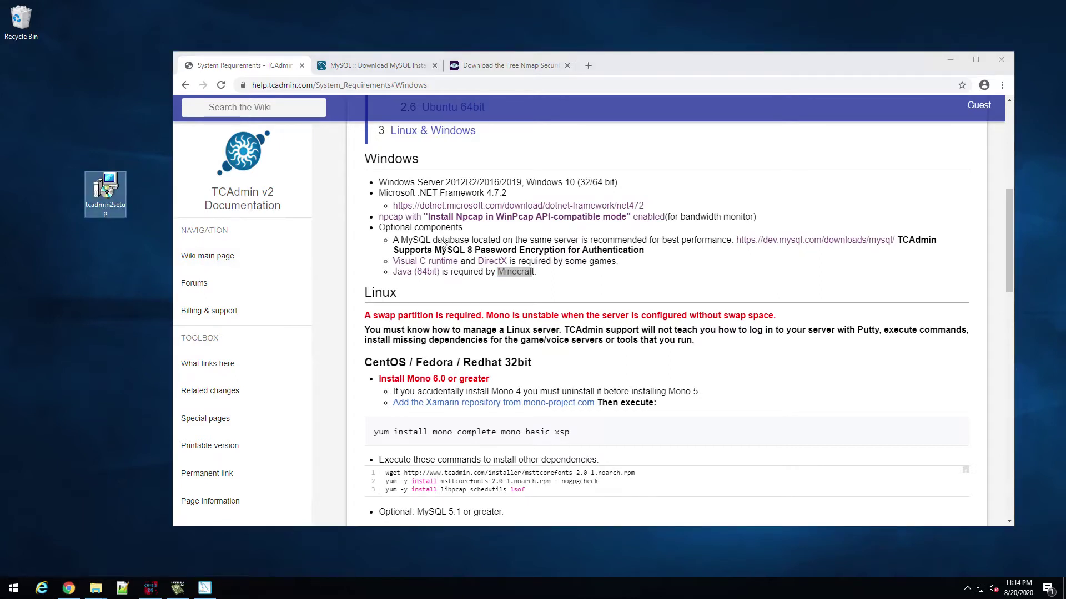
Step: Finish the MySQL Server 8.0.21 configuration and close MySQL Installer
click(205, 588)
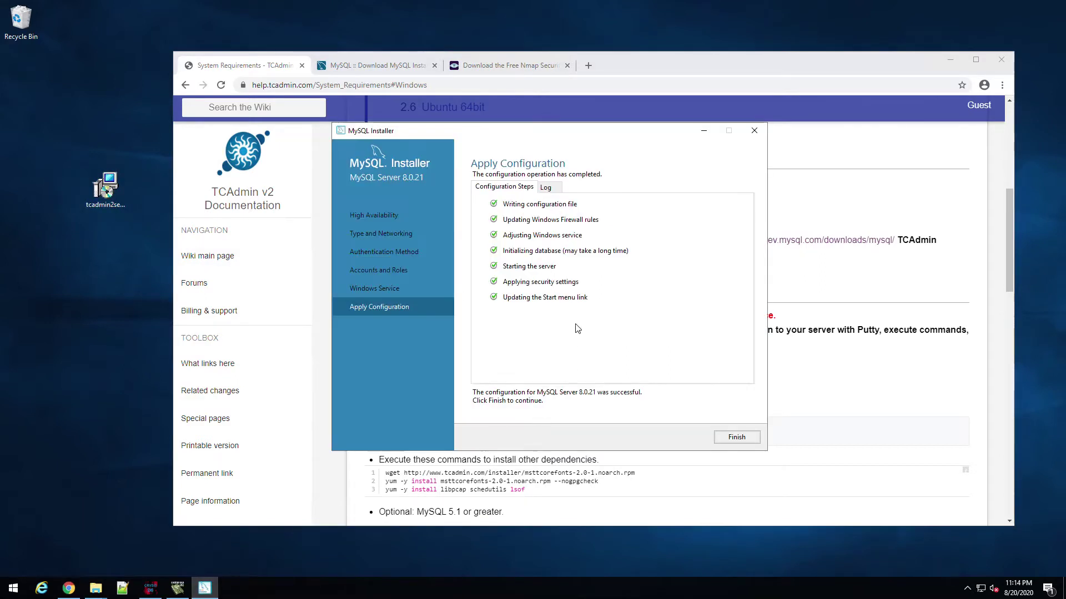
click(737, 437)
click(682, 438)
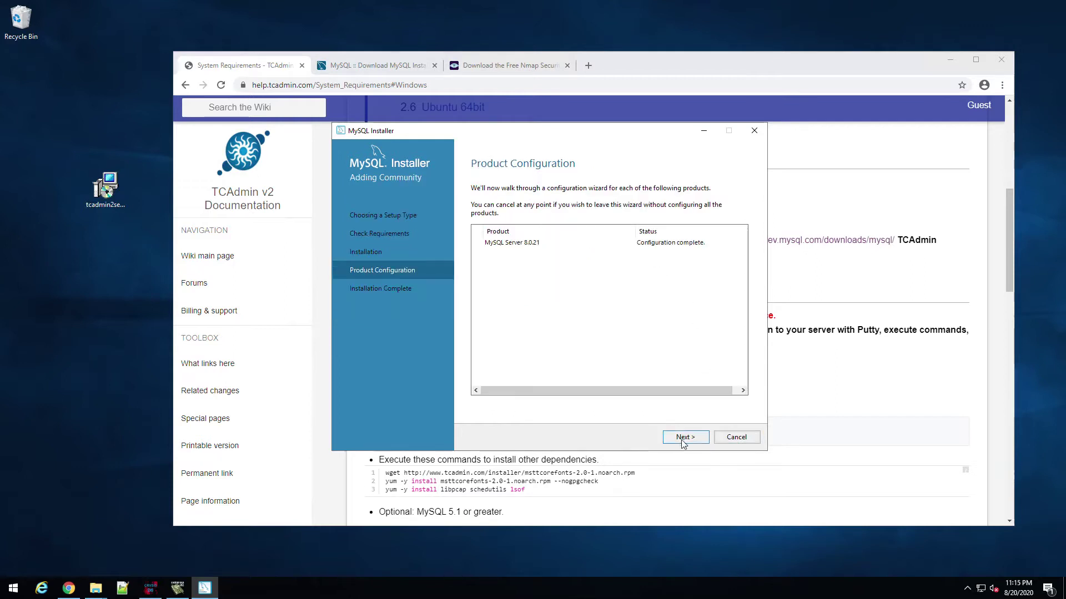
click(737, 437)
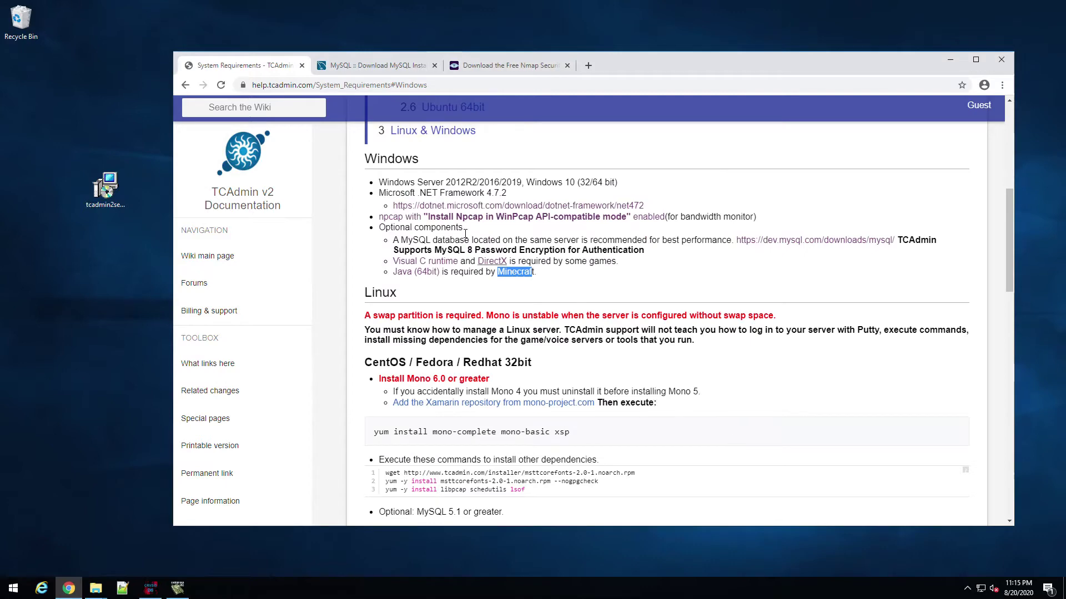
Step: Close the MySQL and Nmap tabs, Chrome, and the Downloads folder window
click(378, 69)
click(435, 66)
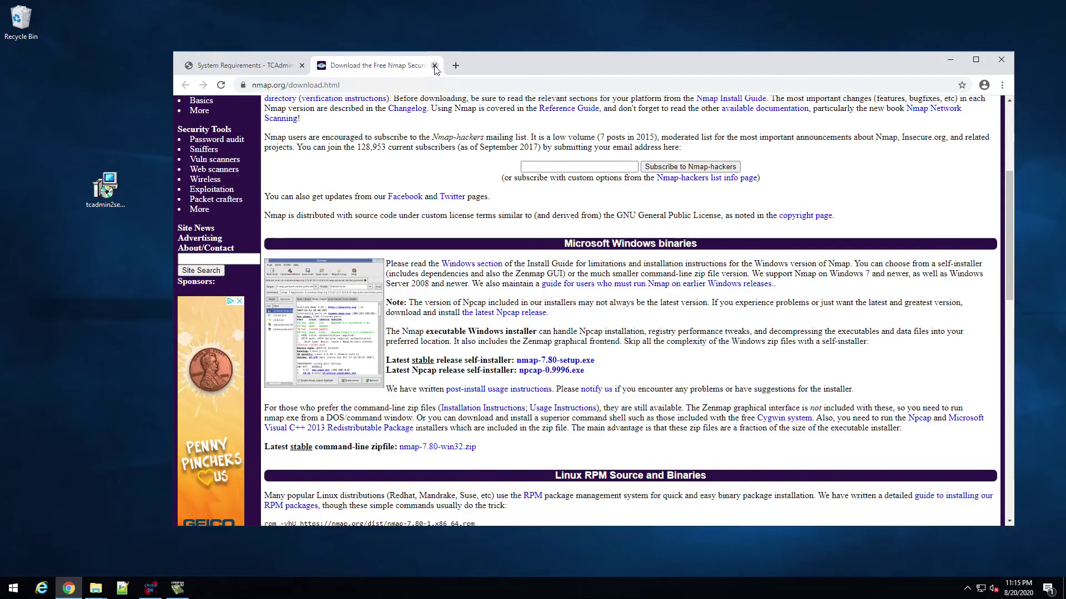
click(434, 66)
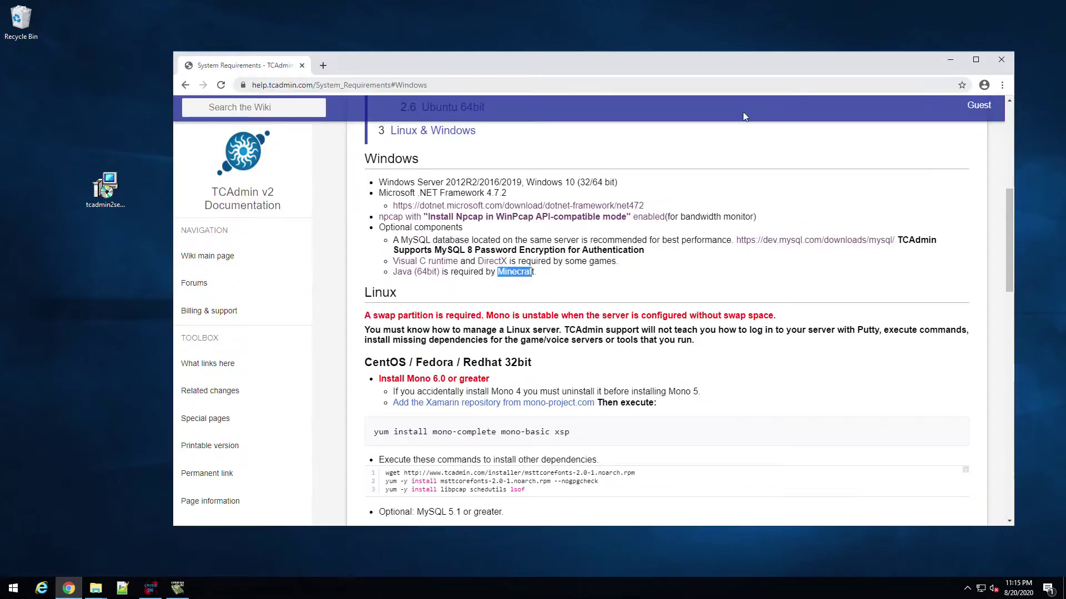
click(999, 60)
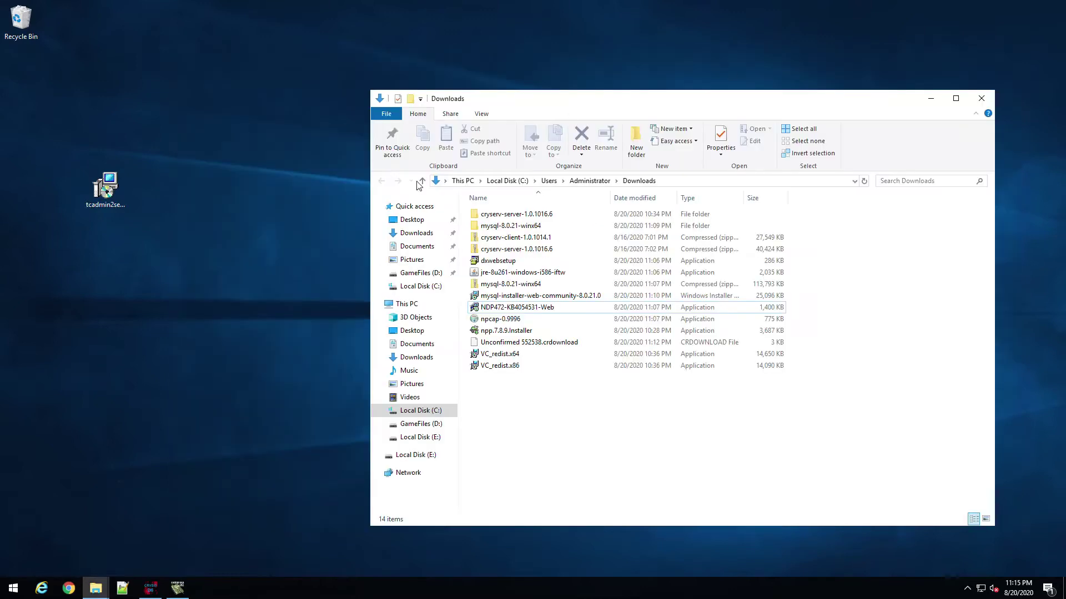
click(981, 99)
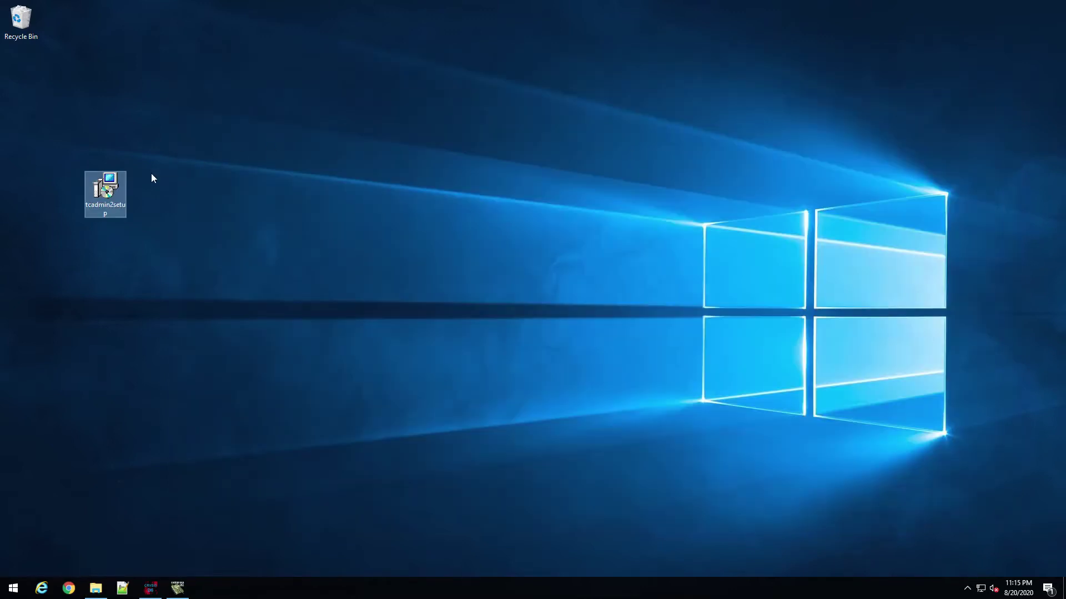
Step: Move the TCAdmin setup file near the Recycle Bin and empty the Recycle Bin
drag(53, 93, 54, 91)
right_click(22, 25)
click(54, 41)
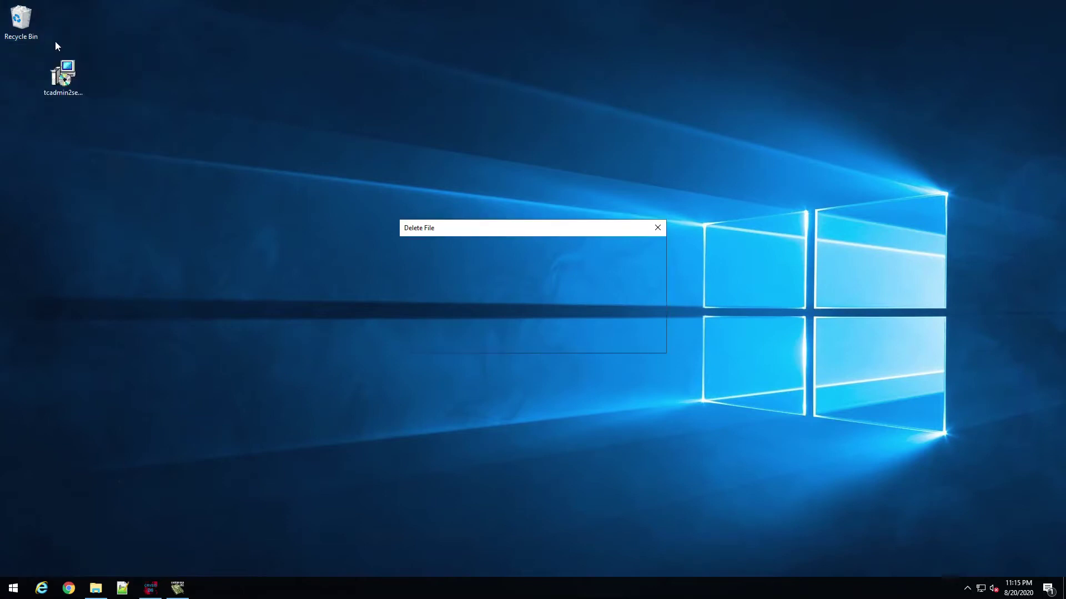
key(Return)
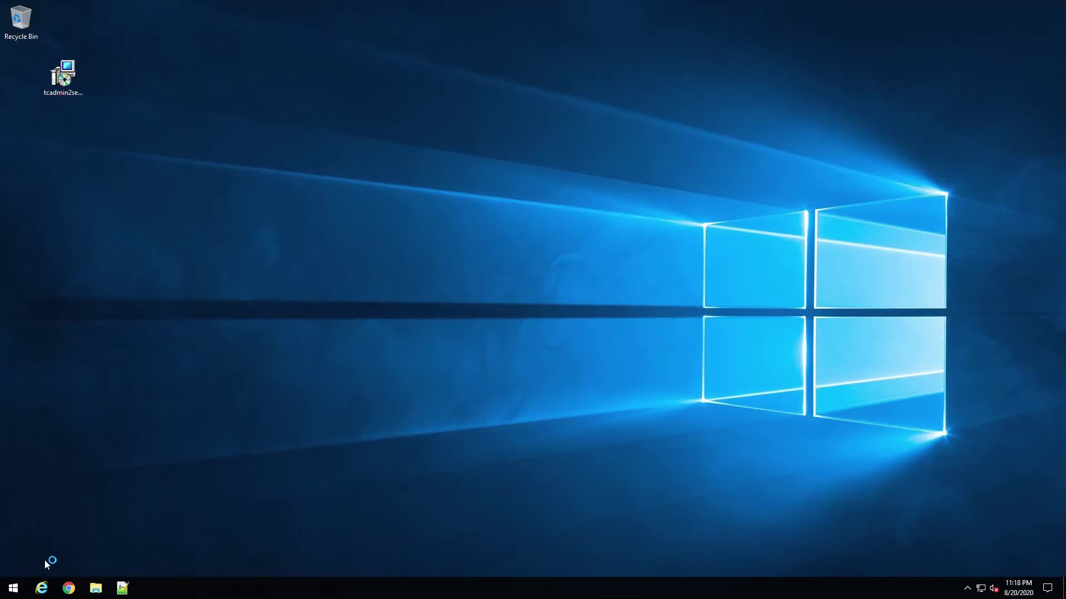
Step: Search 'update' from Start to open Windows Update settings and check for updates
click(22, 588)
text(update)
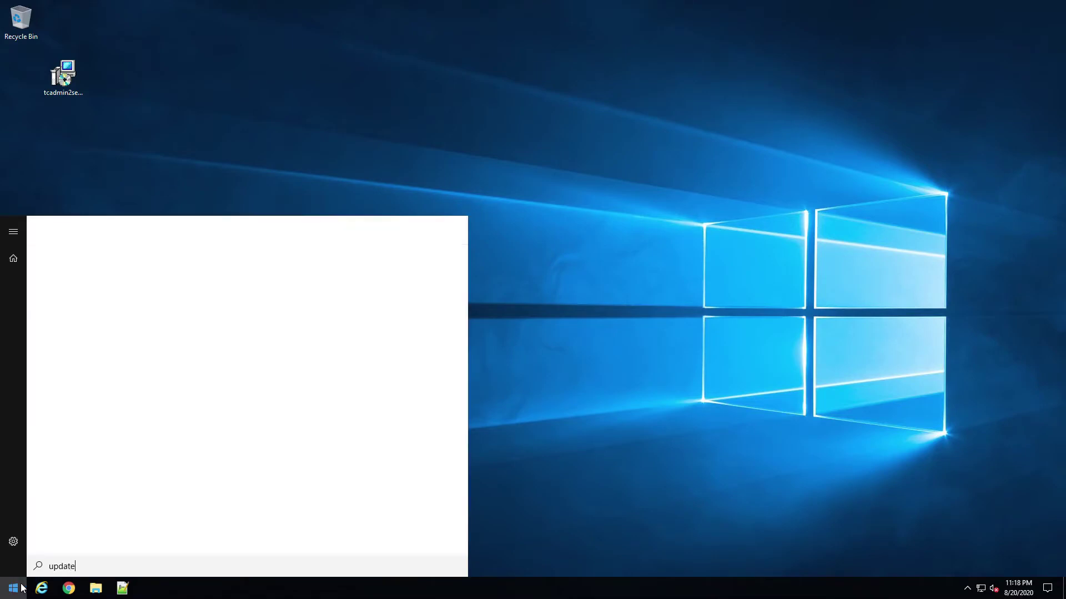
key(Return)
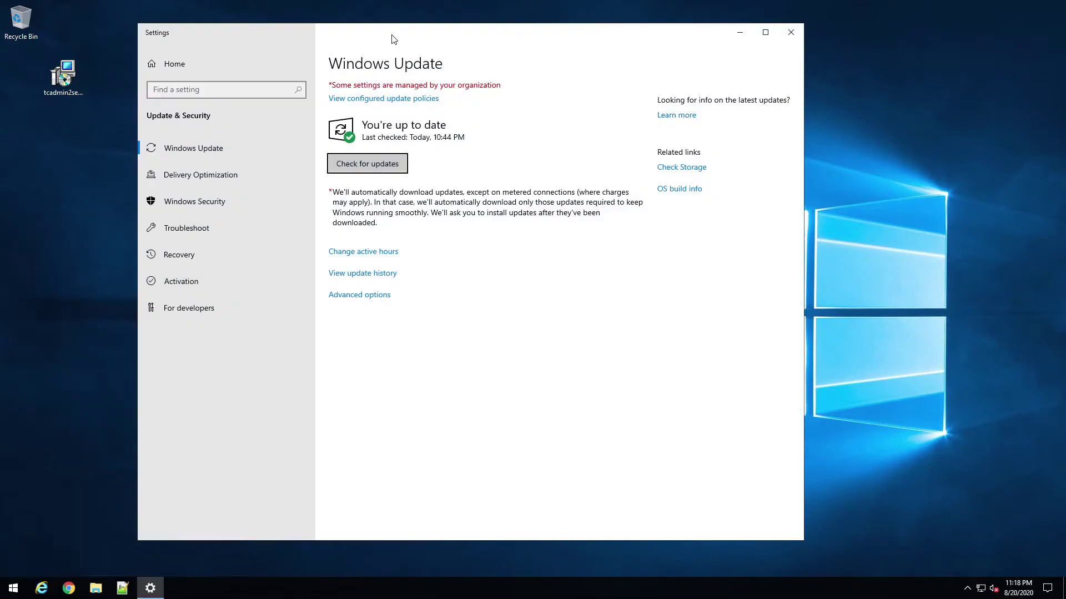
drag(392, 39, 424, 43)
click(431, 166)
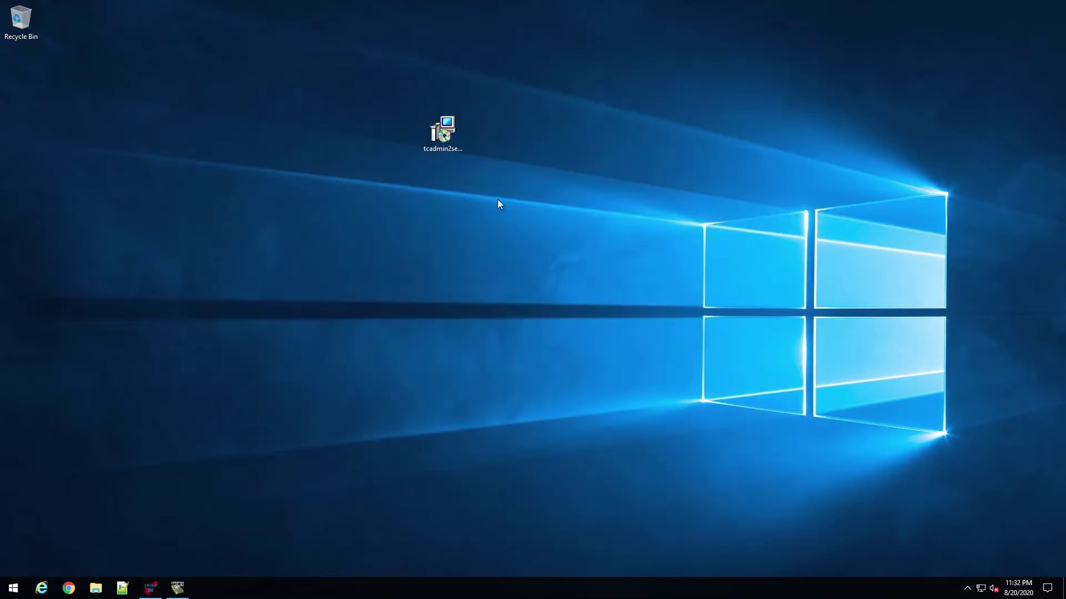
Step: Install TCAdmin 2 to C:\Program Files\TCAdmin2, accepting the license and default Start Menu folder, then finish
double_click(447, 142)
click(476, 350)
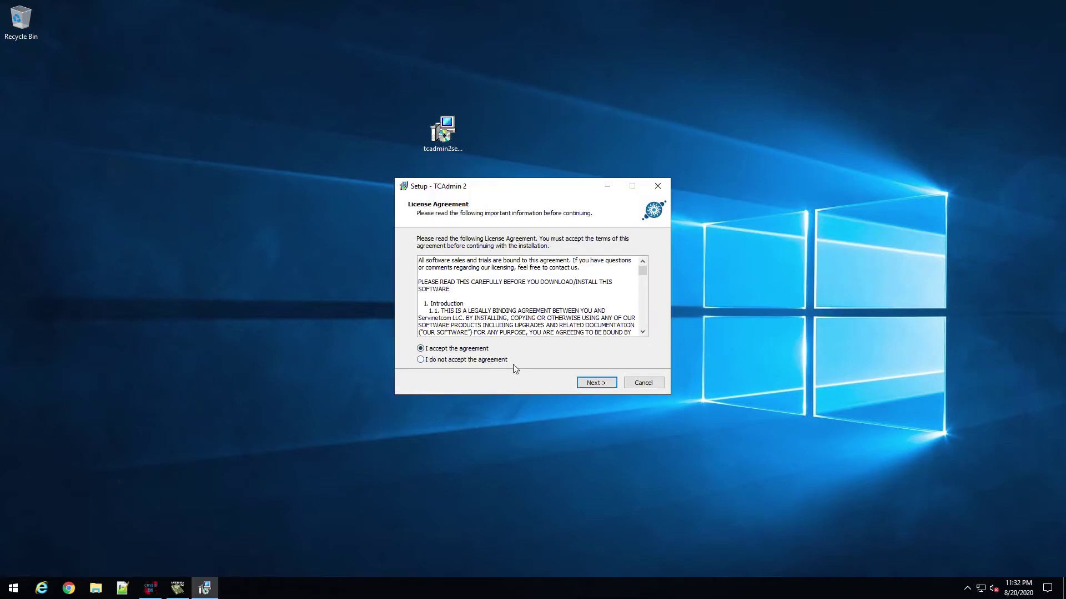
click(588, 384)
click(591, 384)
click(591, 384)
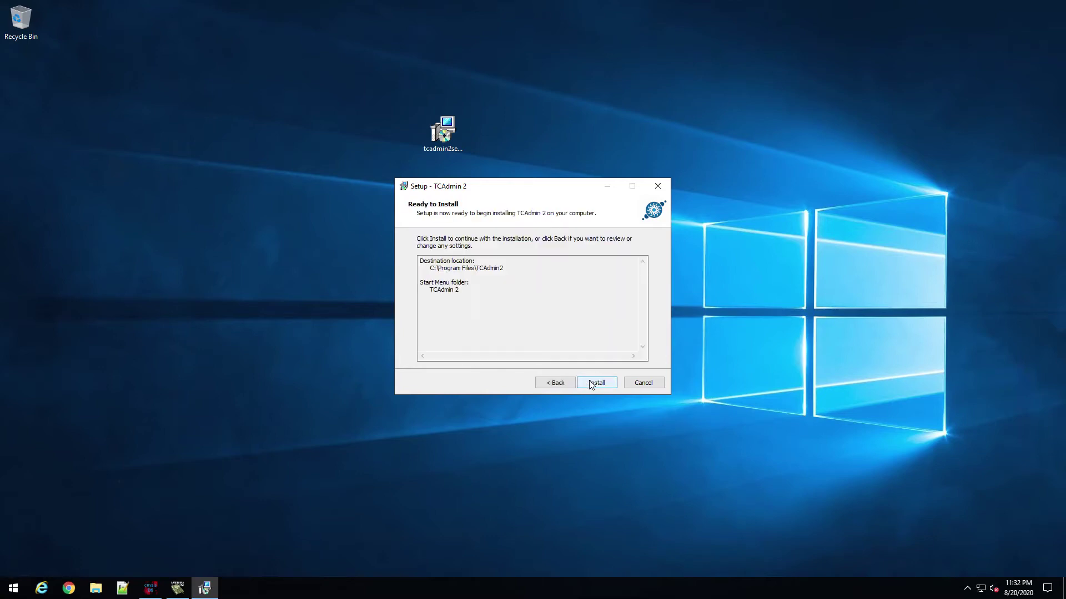
click(591, 384)
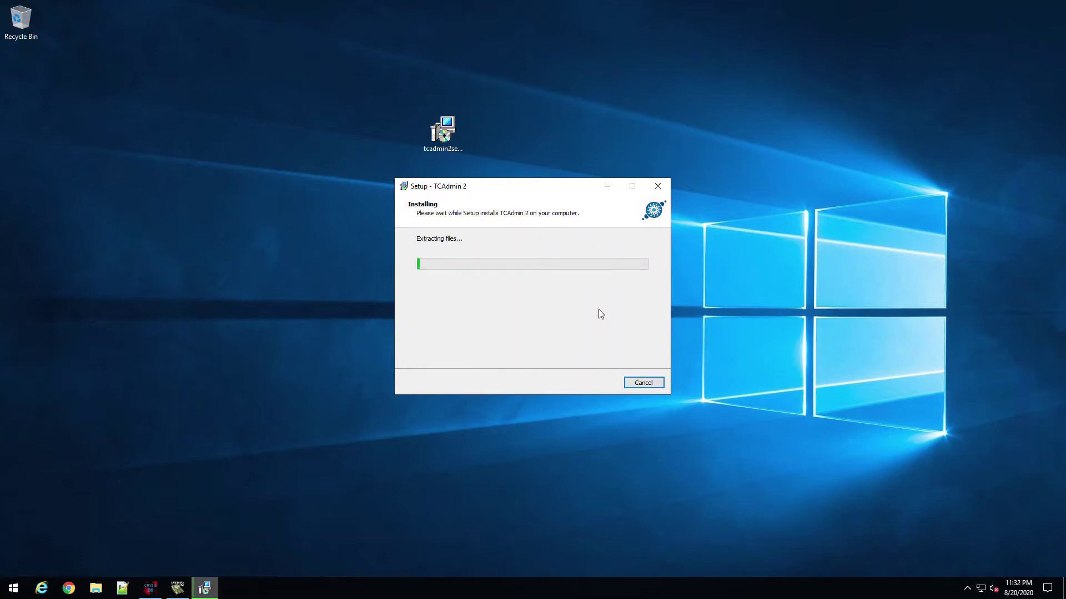
drag(537, 189, 509, 177)
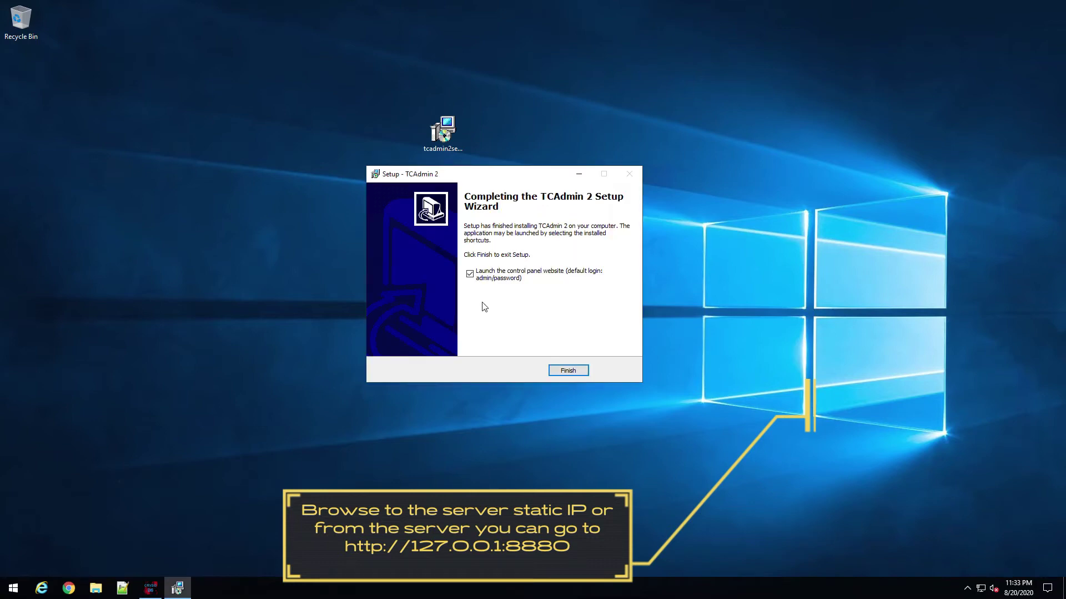
click(559, 370)
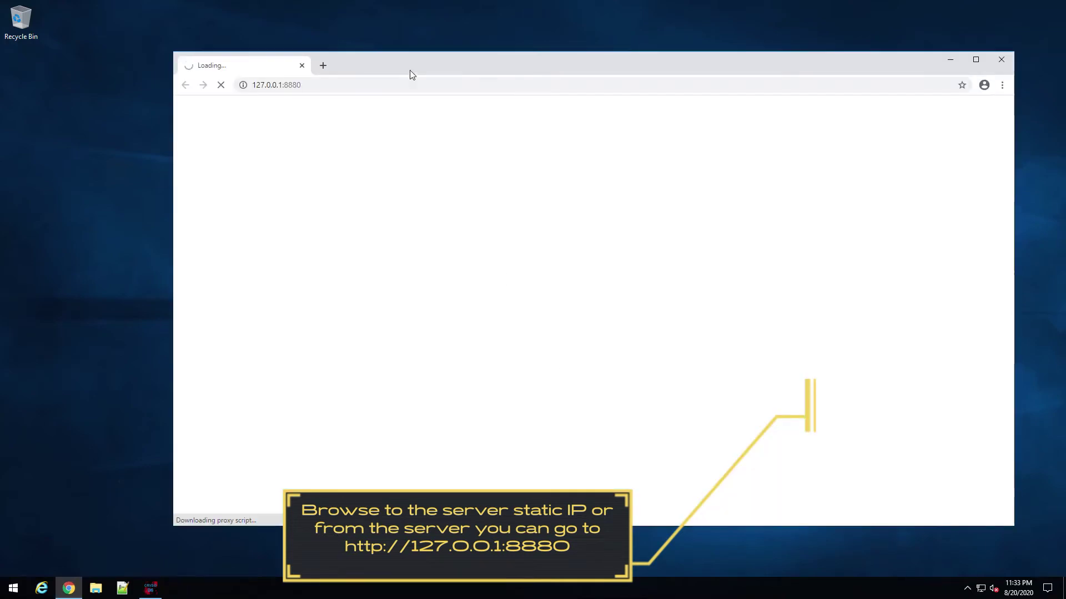
Step: Drag the TCAdmin installer into the Recycle Bin and restore Chrome loading the control panel
click(950, 59)
drag(448, 133, 21, 22)
click(68, 588)
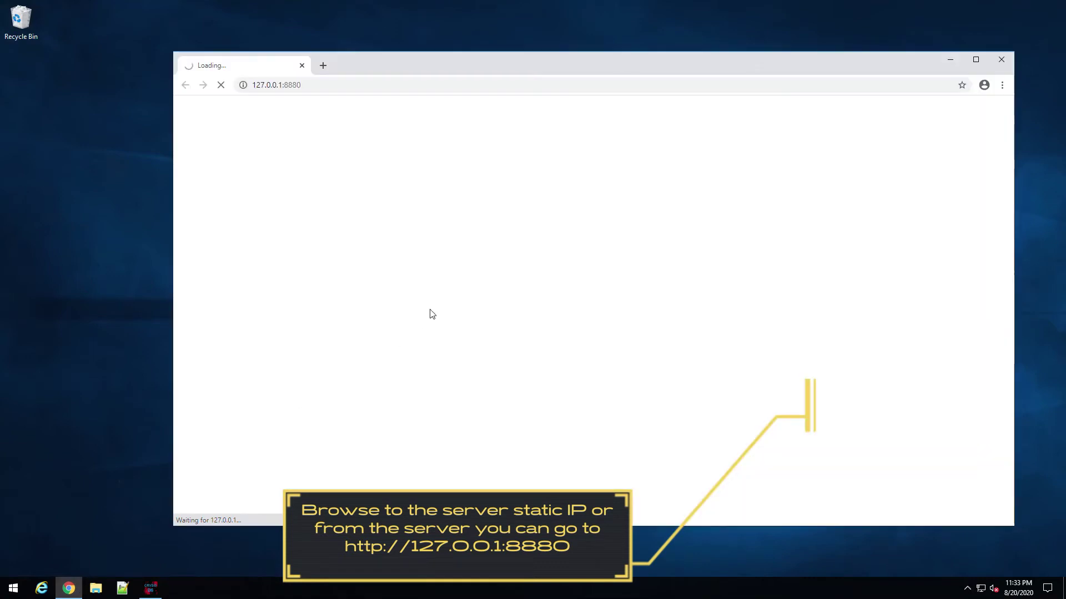
Step: Check CPU and memory usage on Task Manager's Performance view, then close it
right_click(355, 589)
click(399, 540)
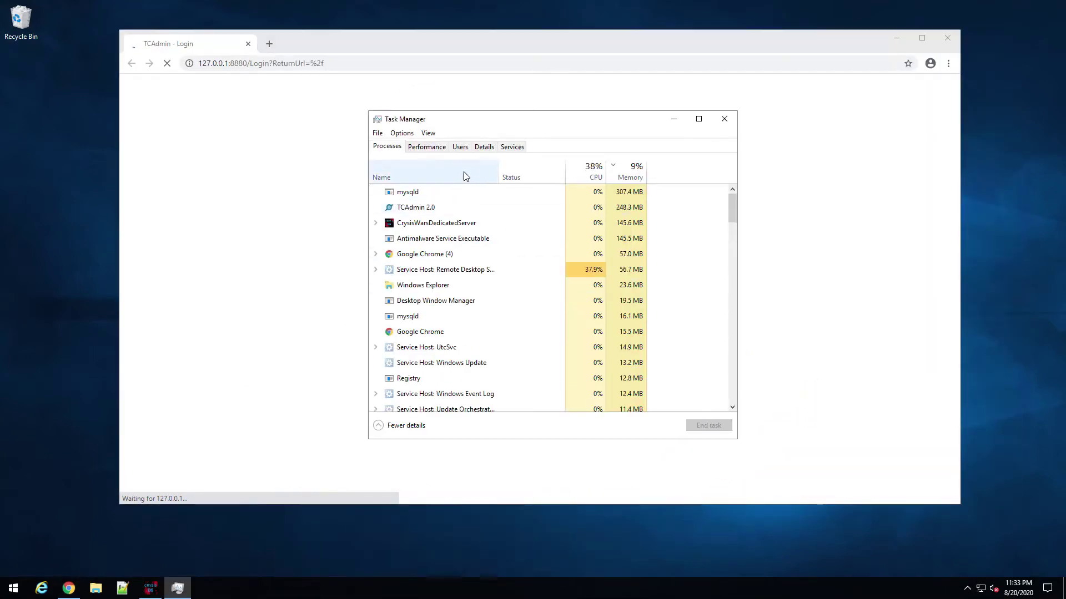
click(425, 148)
click(435, 179)
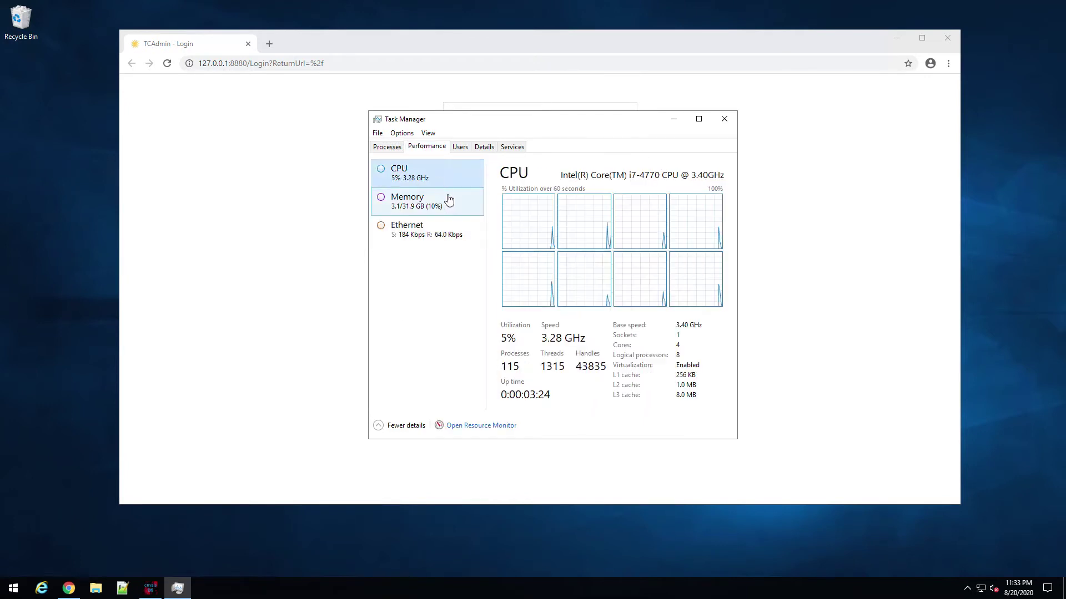
click(438, 201)
click(724, 119)
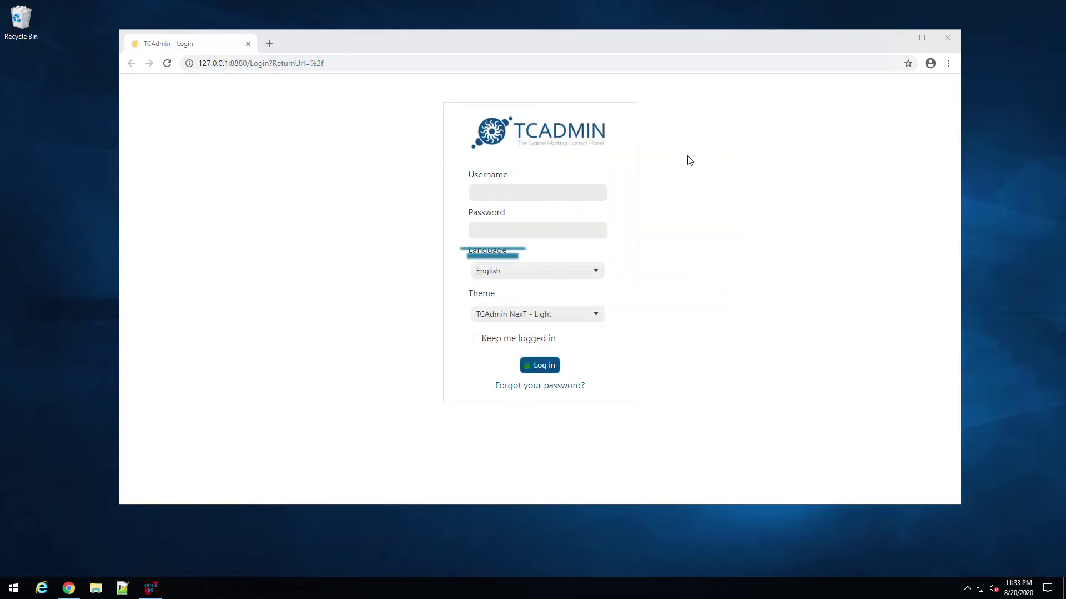
Step: Sign in to TCAdmin as admin with its password and decline Chrome's save-password offer
click(510, 193)
text(admin)
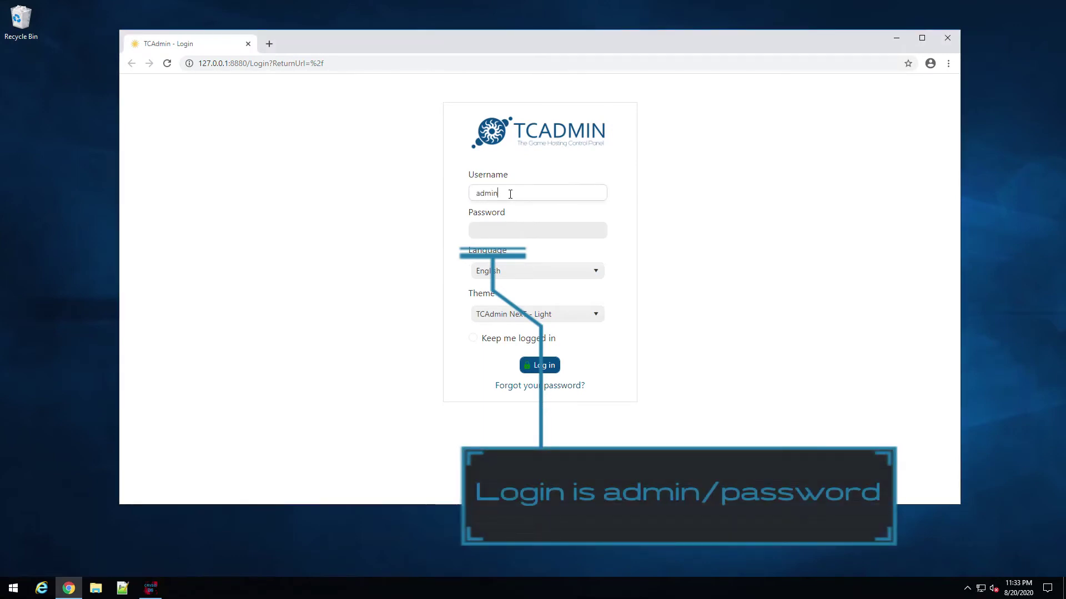
key(Tab)
text(pa)
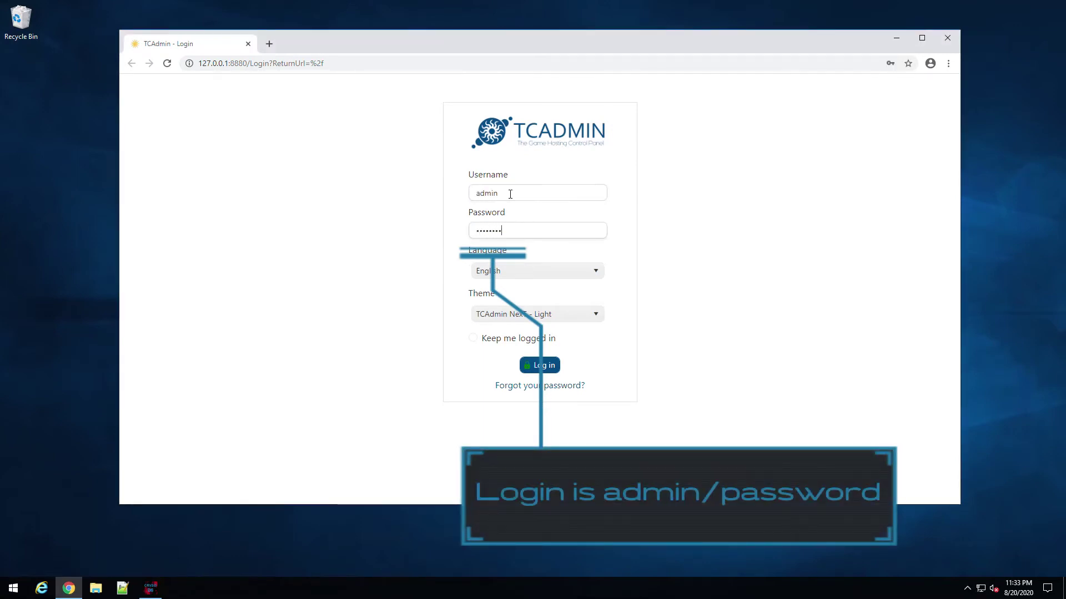
key(Return)
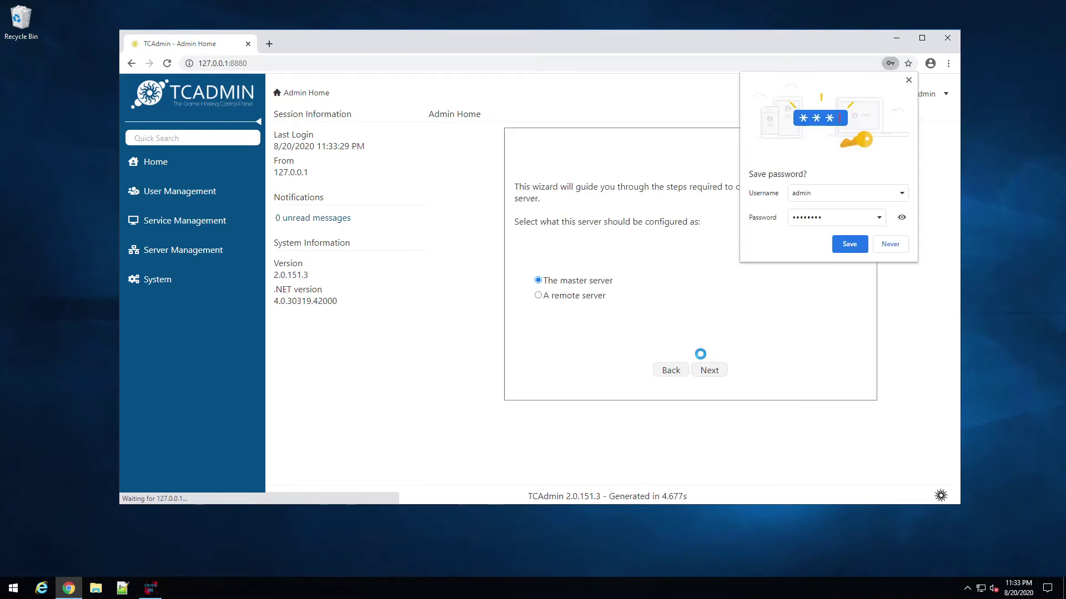
click(890, 246)
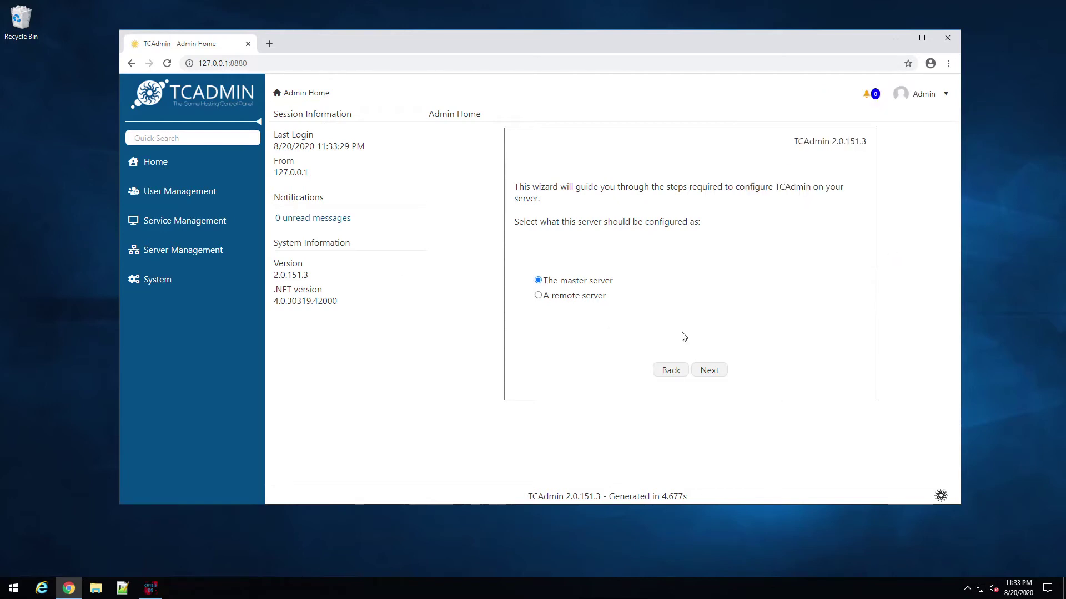
Step: Keep this as the master server, keep the default license, and enter Name and Company 'demo'
click(722, 373)
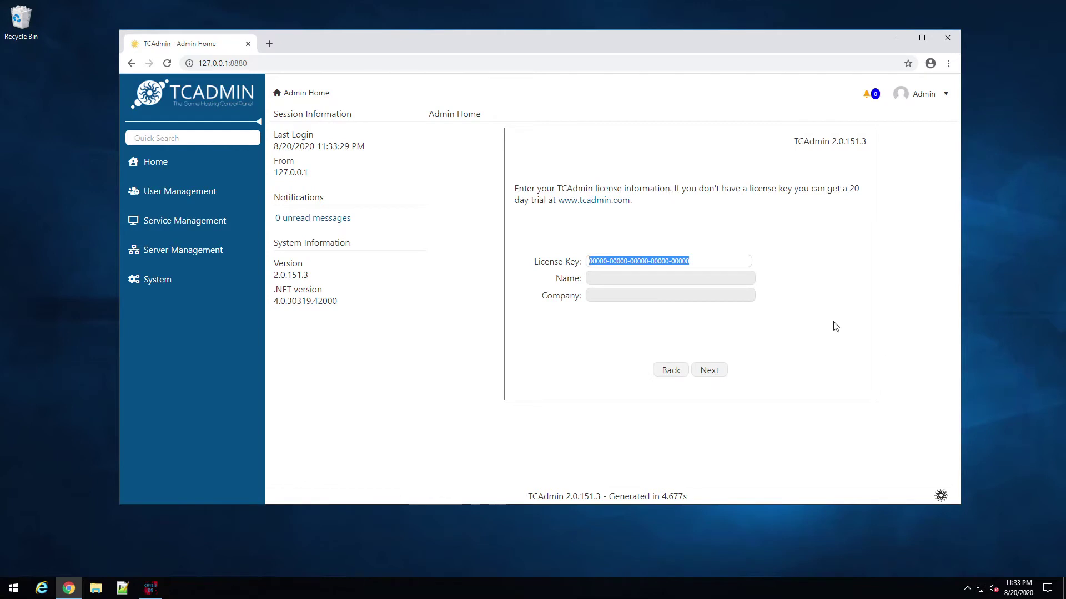
click(714, 375)
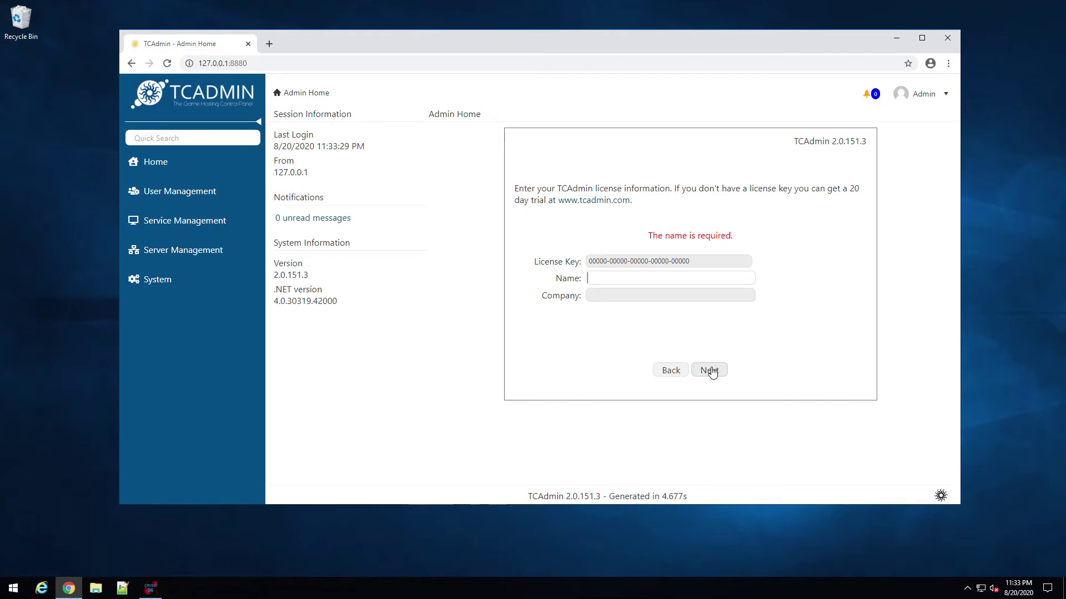
text(demp)
key(Tab)
text(demp)
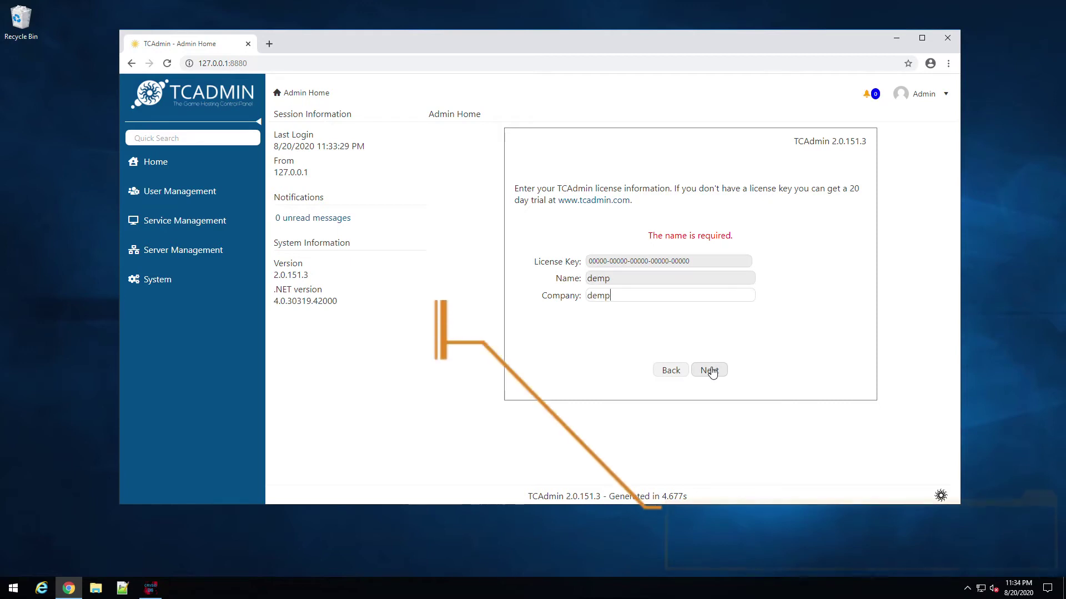
key(BackSpace)
key(Down)
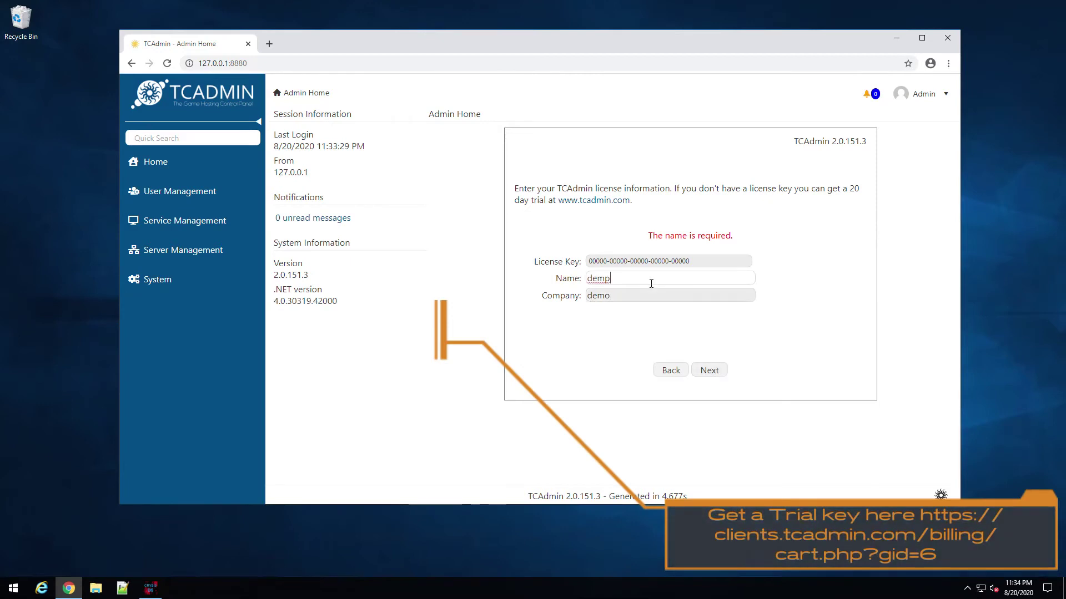
key(Return)
click(700, 373)
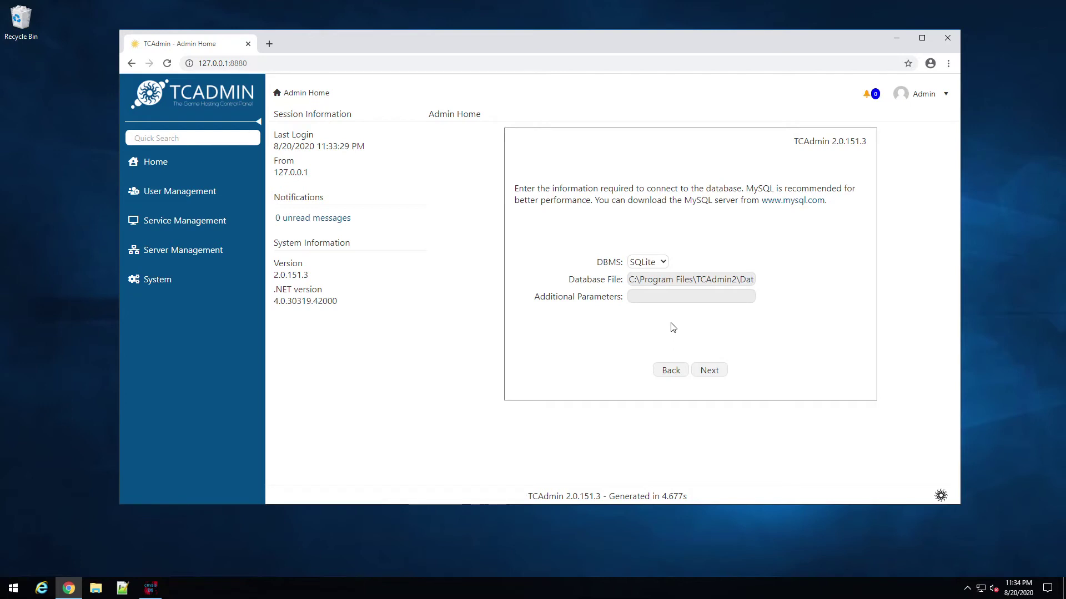
Step: Choose MySQL and submit server 127.0.0.1, user root, the root password and database tcadmindb
click(665, 264)
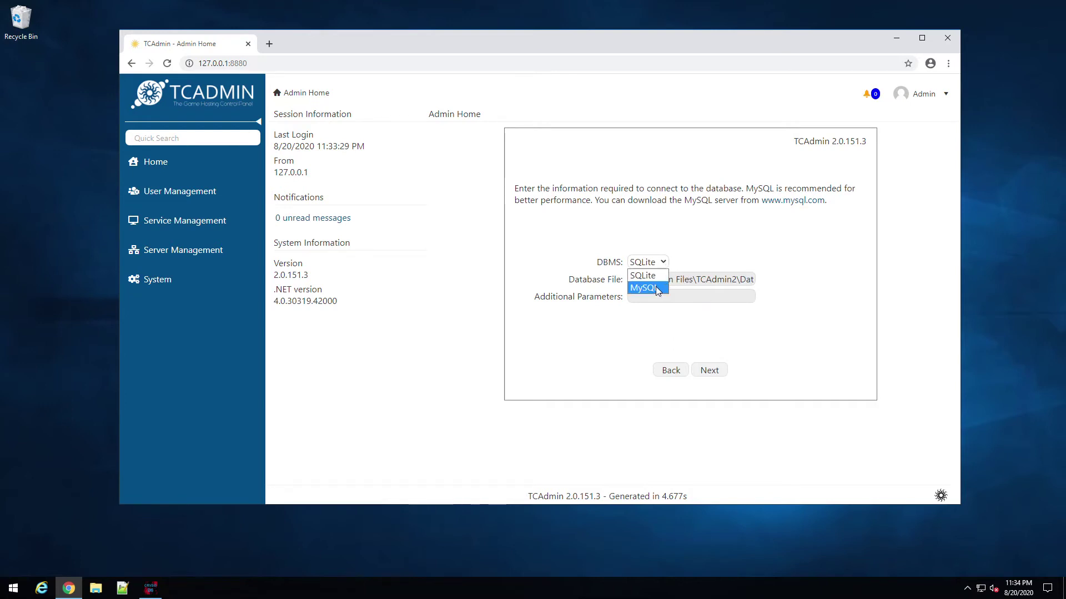
click(657, 289)
click(655, 280)
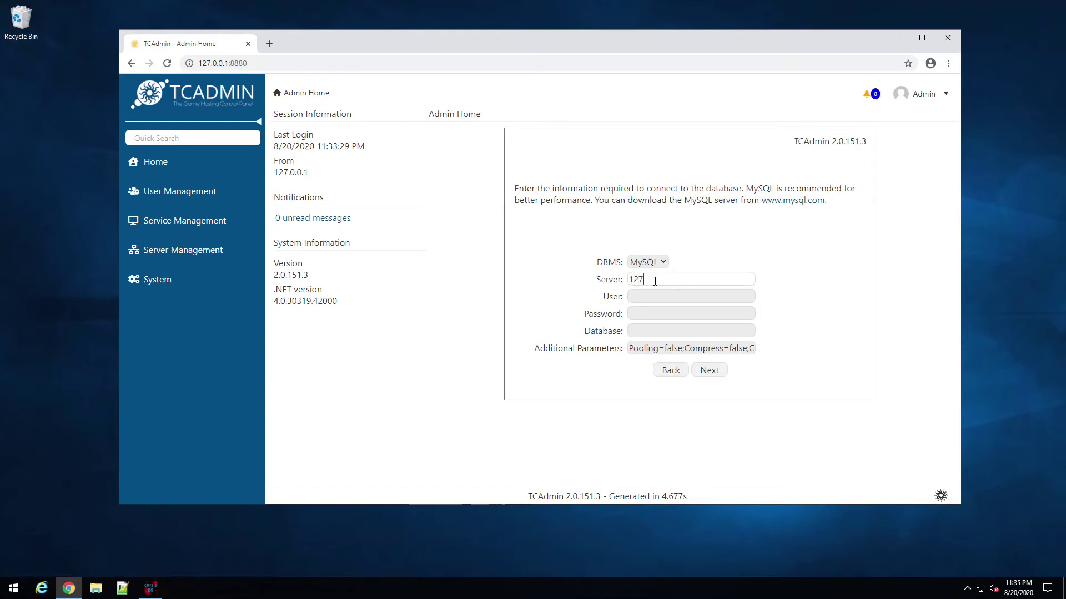
text(127.0.0.1)
key(Tab)
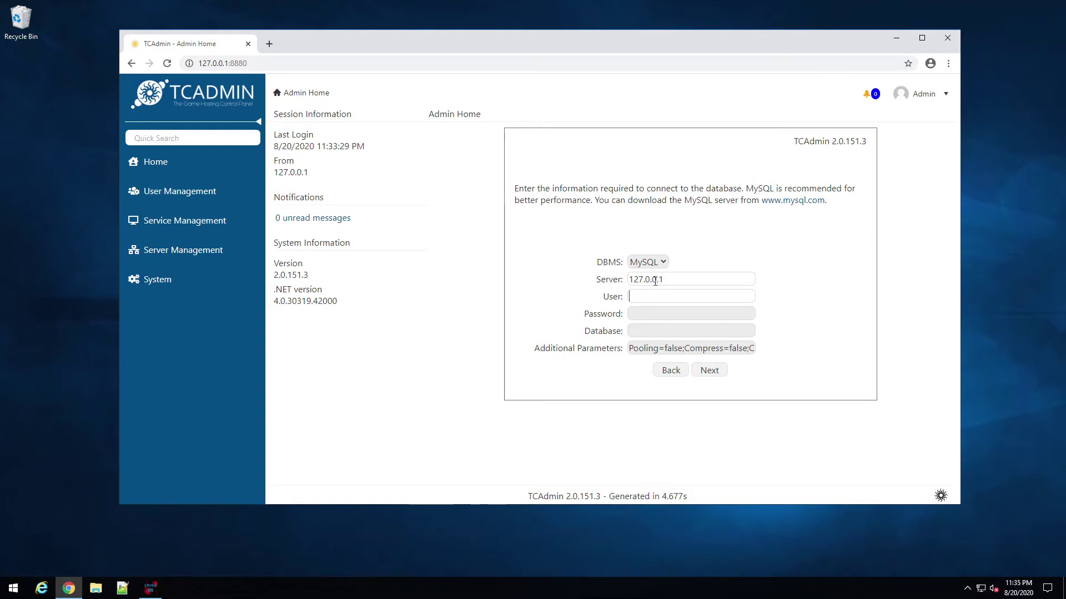
text(root)
key(Tab)
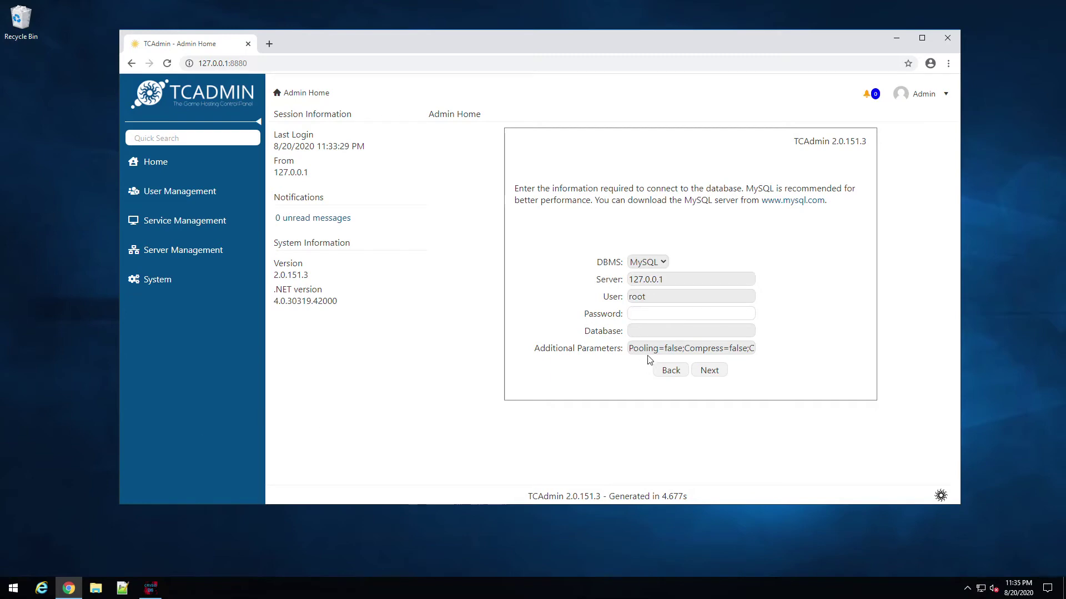
key(ctrl+v)
click(650, 327)
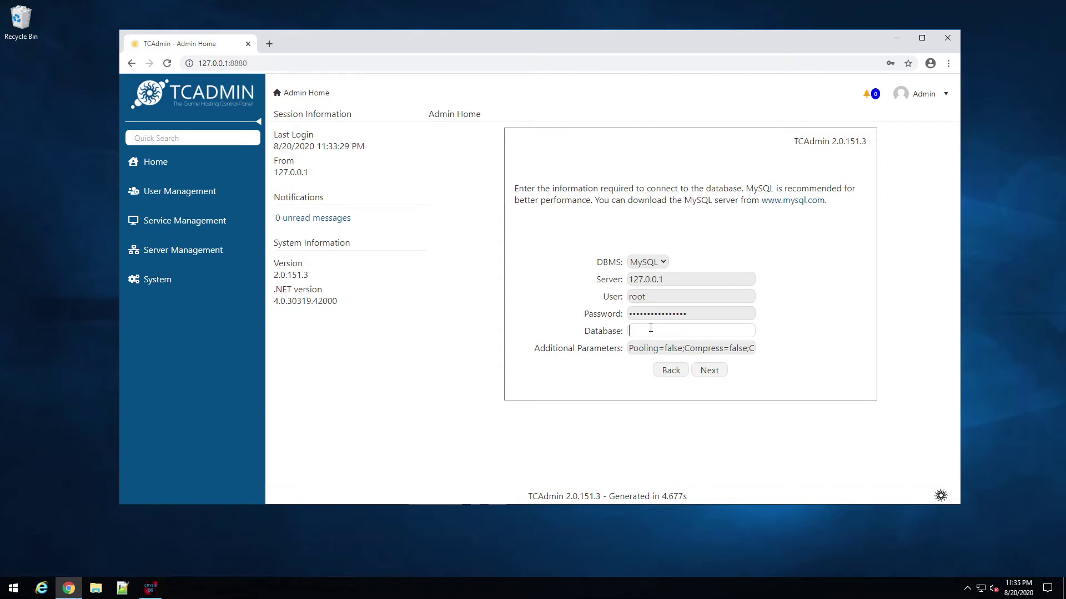
text(TC)
text(tc)
text(dmindb)
click(701, 371)
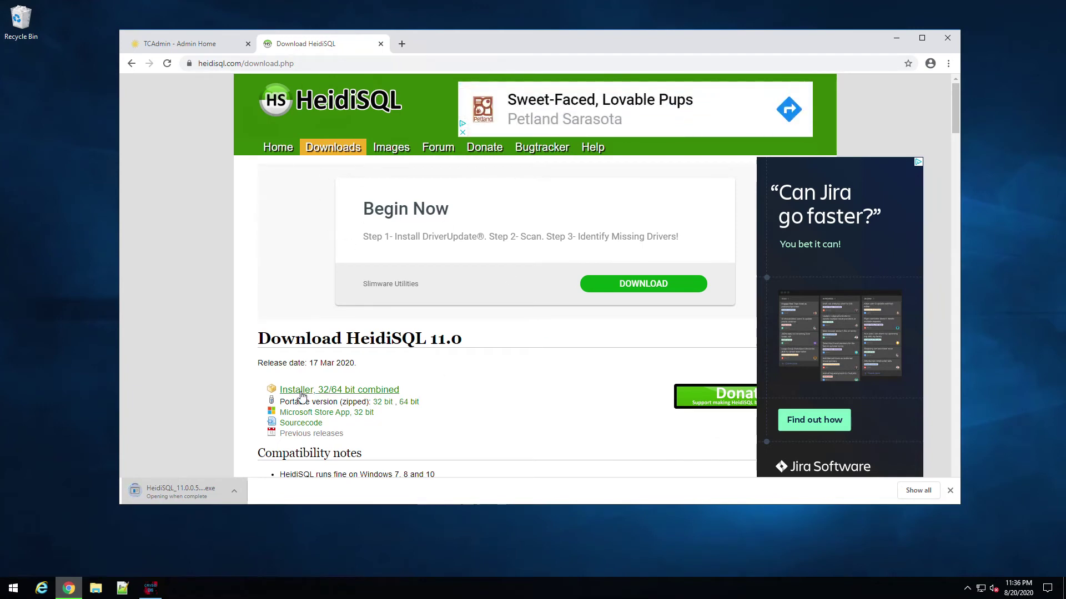
Step: Return to the TCAdmin setup tab once the HeidiSQL installer has downloaded
click(185, 45)
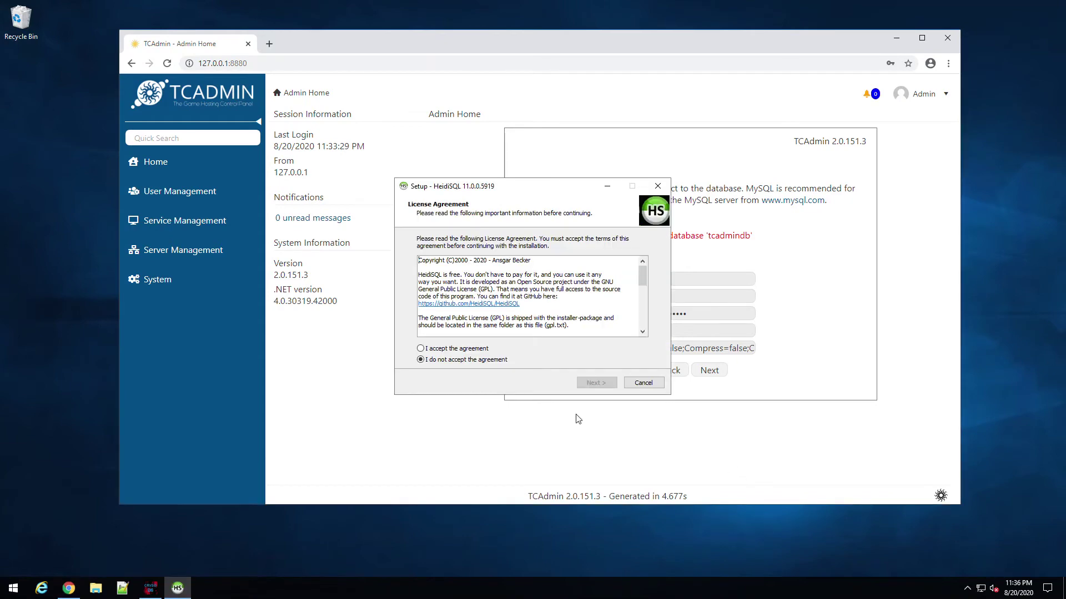
Step: Accept the HeidiSQL license and keep the default install and Start menu folders
click(471, 349)
click(595, 383)
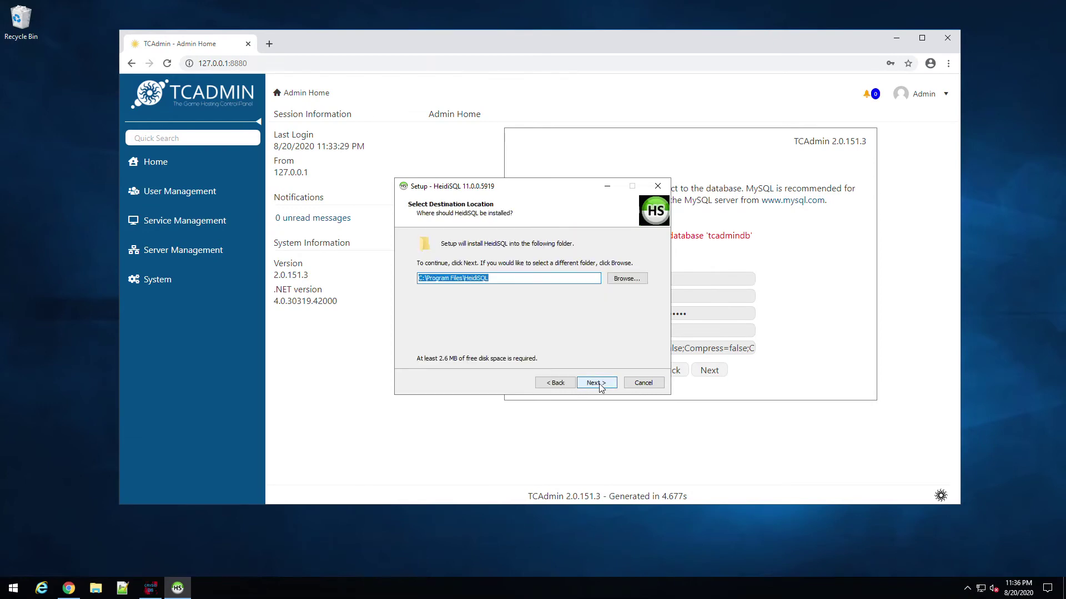
click(595, 383)
click(595, 383)
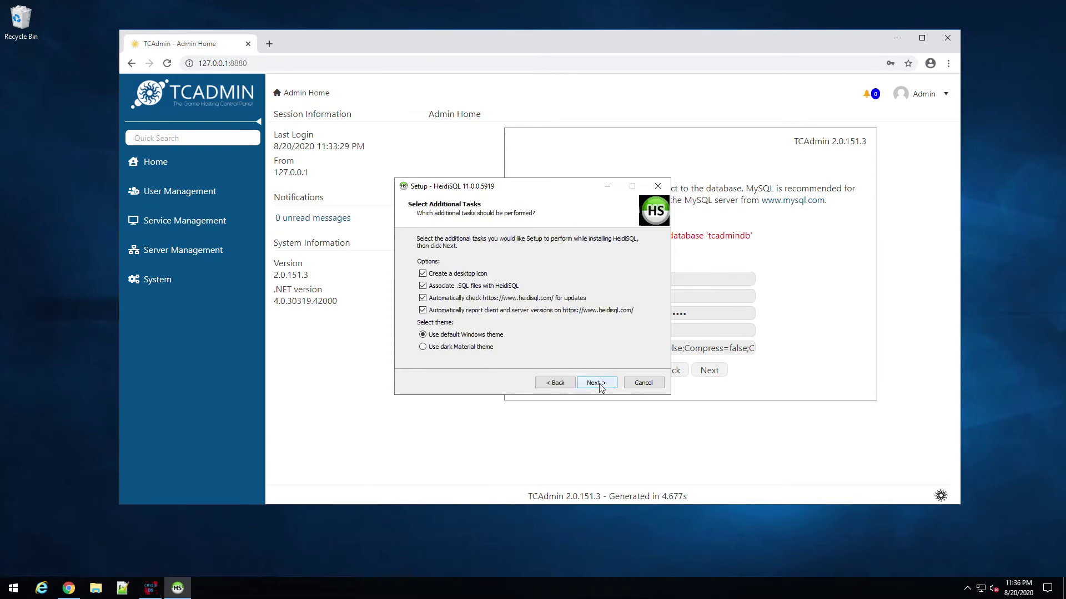
click(598, 384)
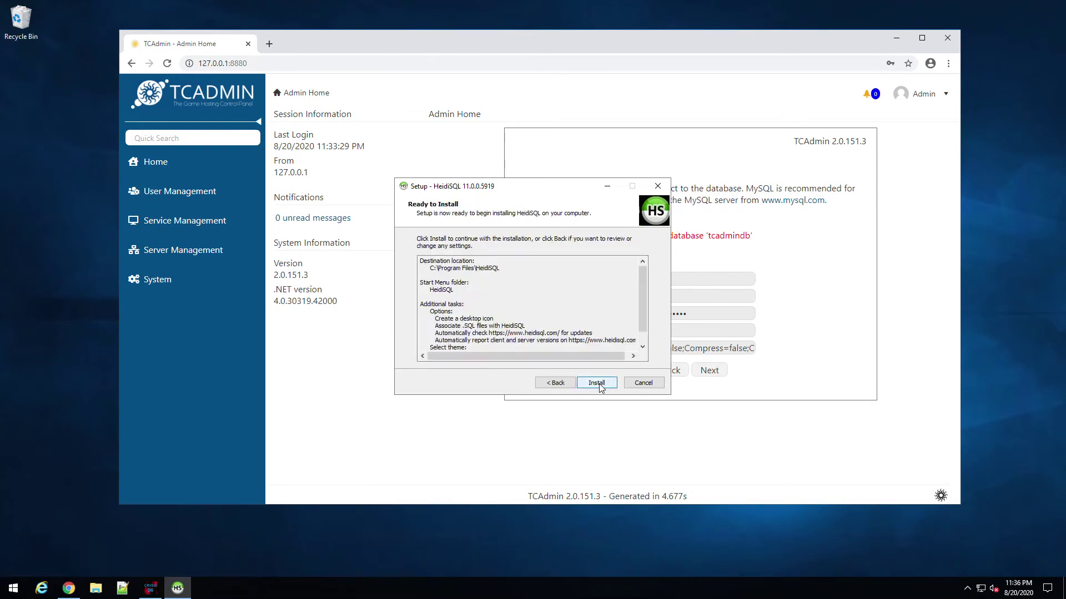
Step: Untick automatic update checks and version reporting, install, and launch HeidiSQL
click(555, 383)
click(465, 309)
click(465, 298)
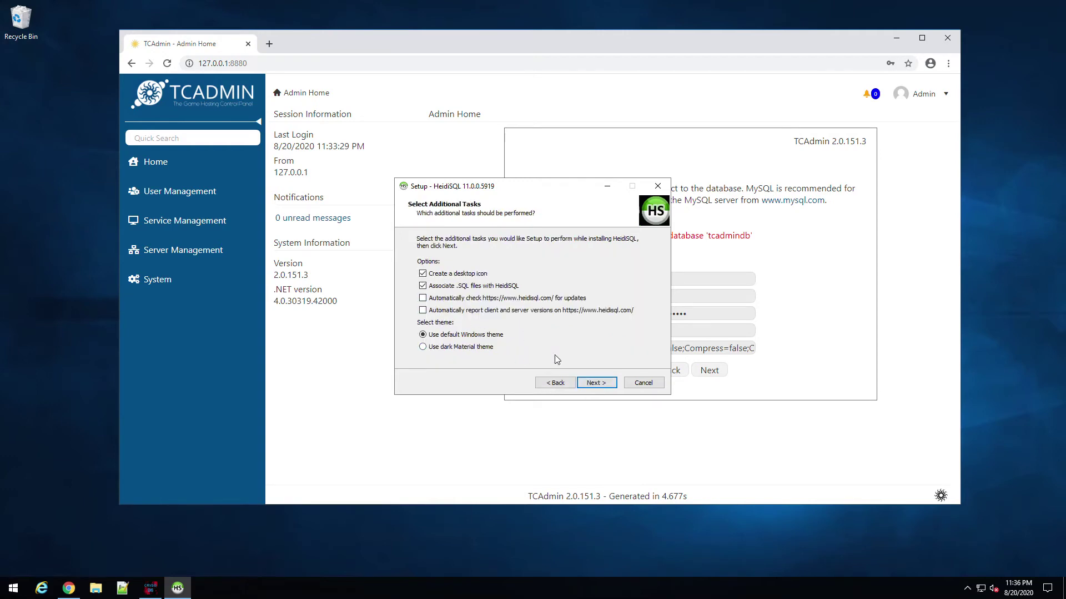
click(596, 383)
click(596, 383)
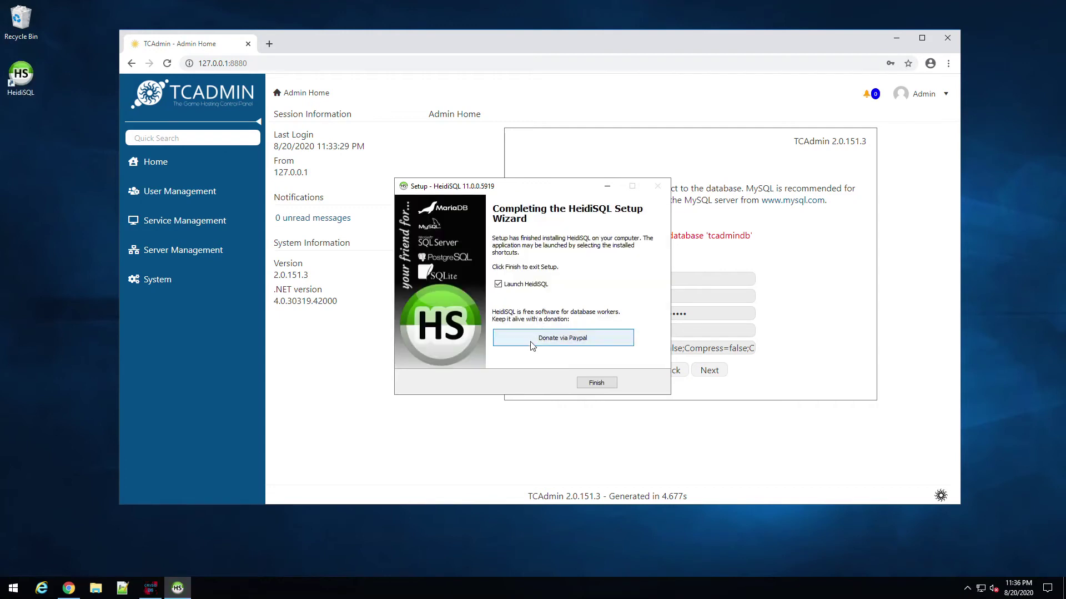
click(602, 385)
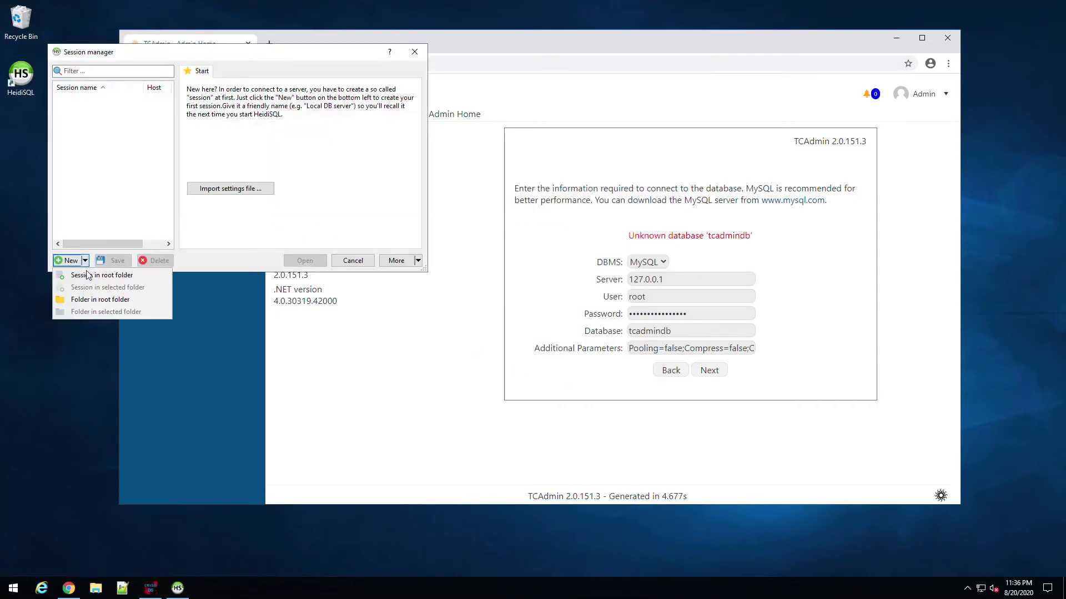
Step: Create a new session with the root password and connect to the local MySQL server
click(74, 265)
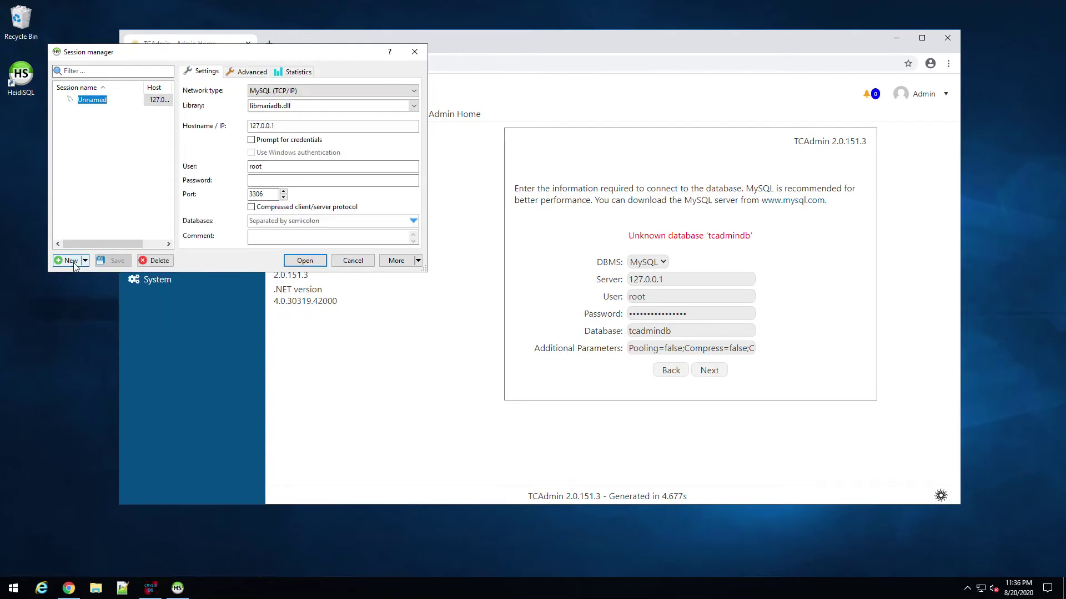
click(265, 181)
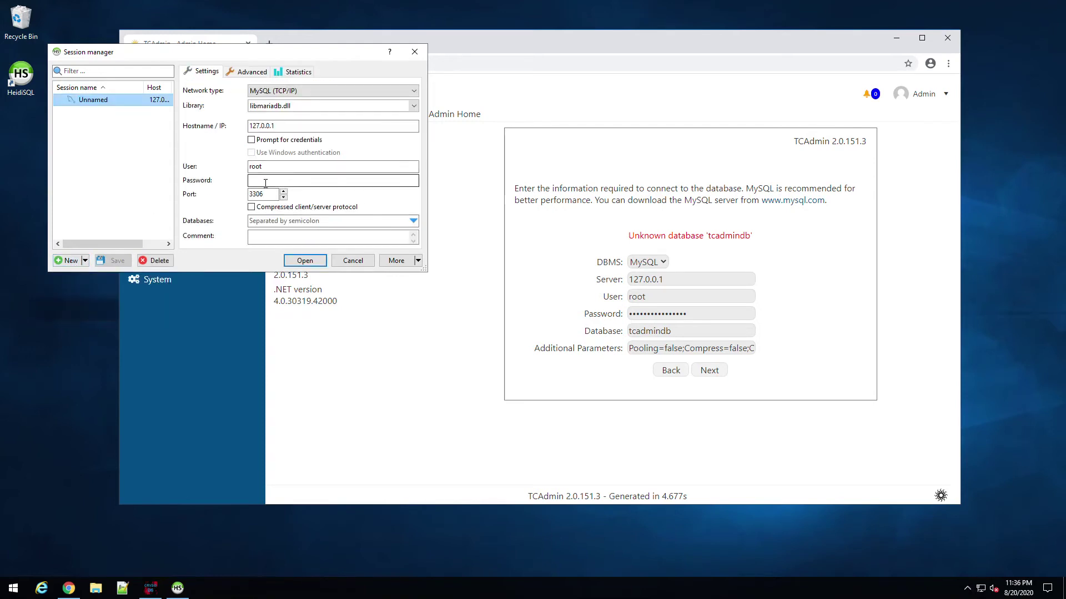
text(********)
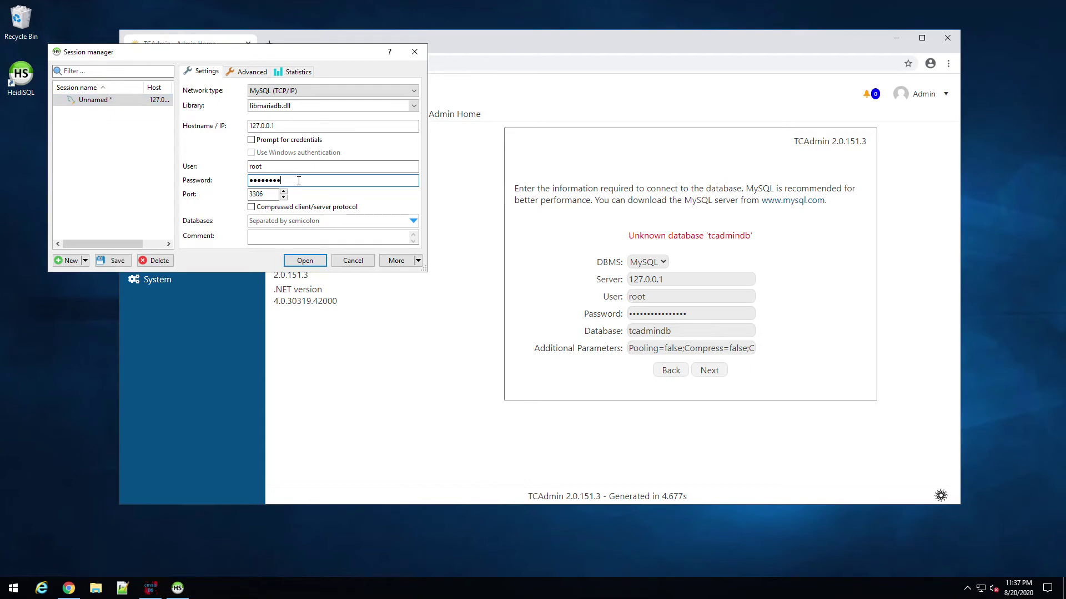
key(ctrl+a)
key(BackSpace)
key(ctrl+v)
click(300, 261)
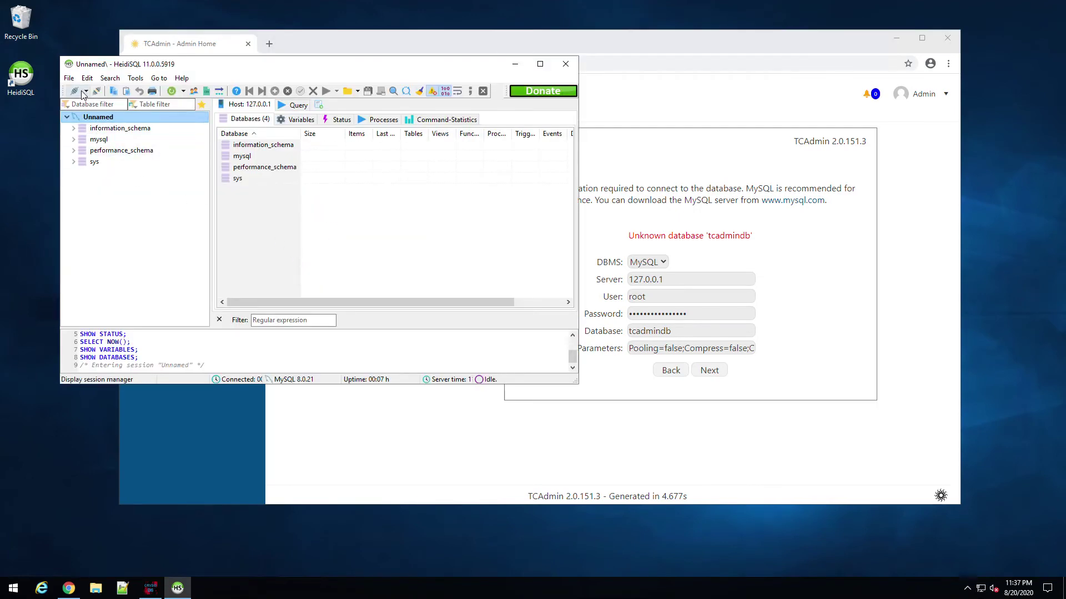
click(252, 281)
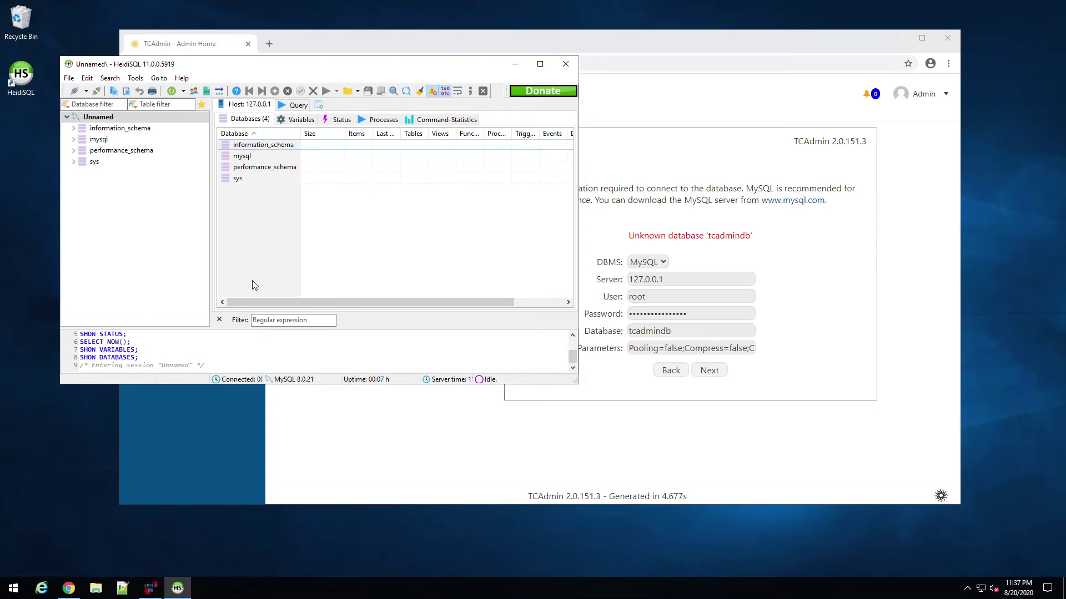
right_click(98, 121)
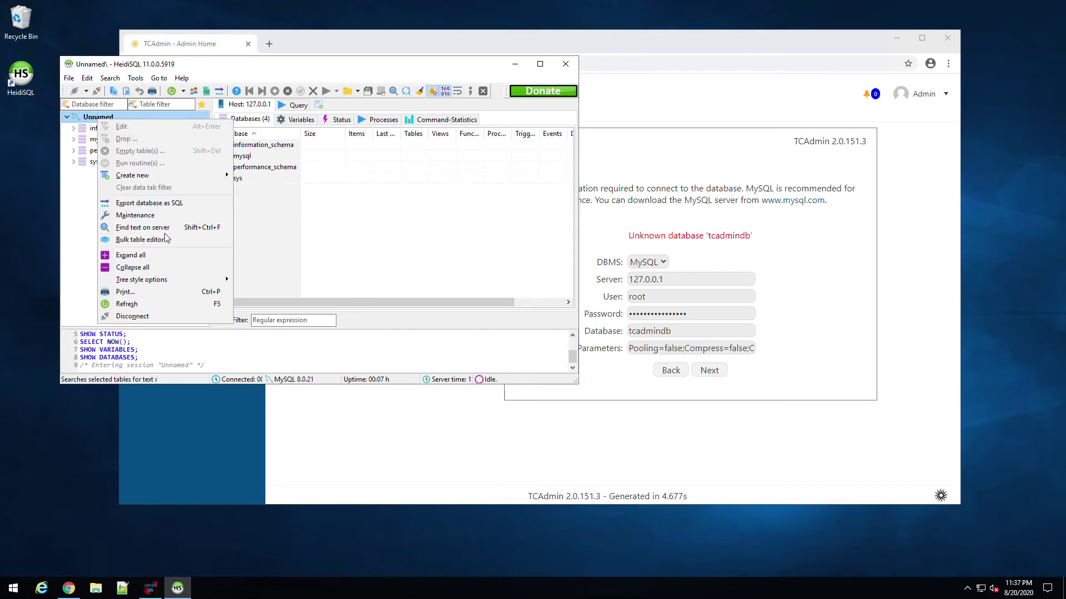
Step: Add a database named tcadmindb via the server's Create new > Database menu
mouse_move(180, 177)
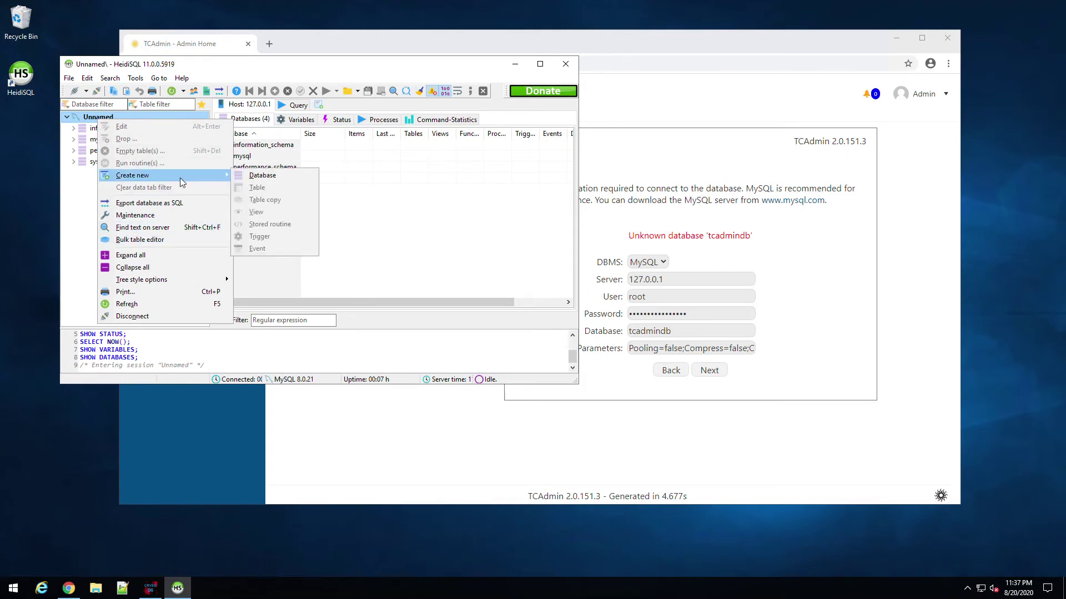
click(249, 177)
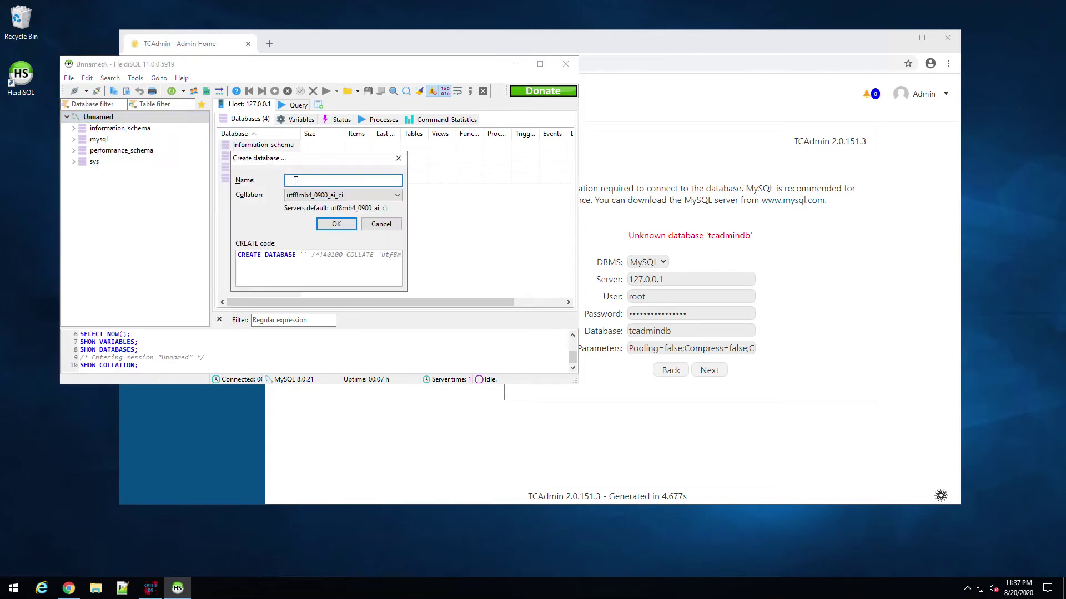
text(tcadmindb)
click(345, 224)
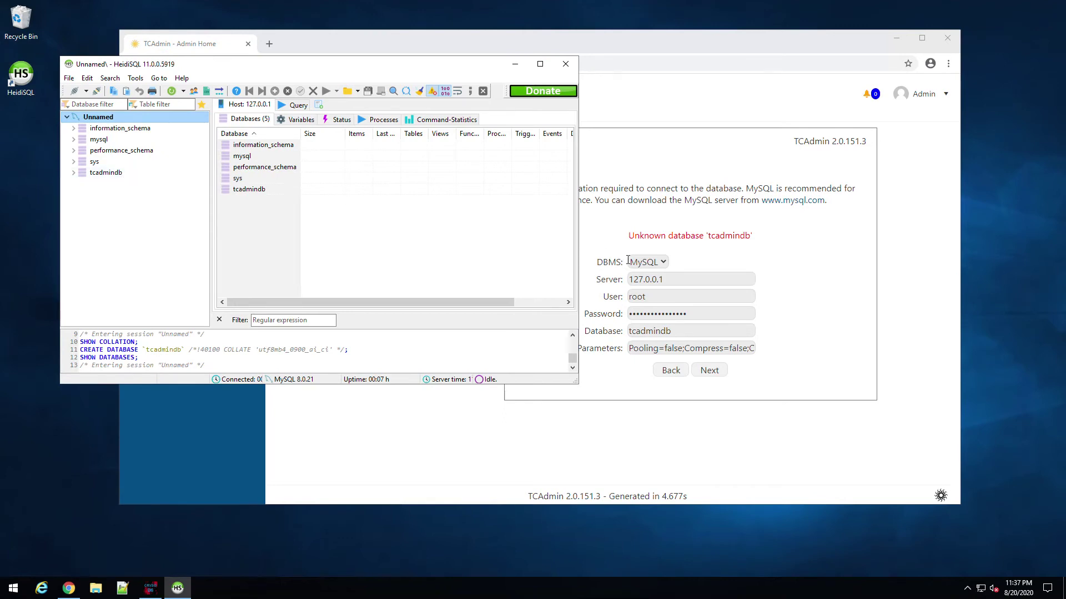
Step: Retry the database step, keep primary IP 10.10.3.25 and default restrictions, and finish with monitor restart
click(707, 370)
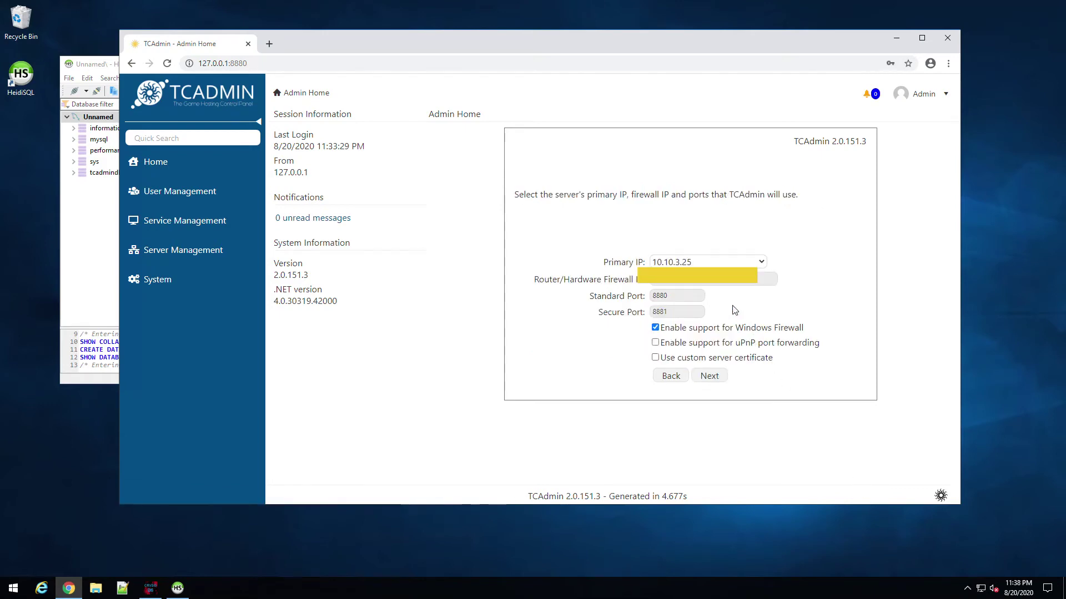
click(760, 265)
click(761, 266)
click(707, 379)
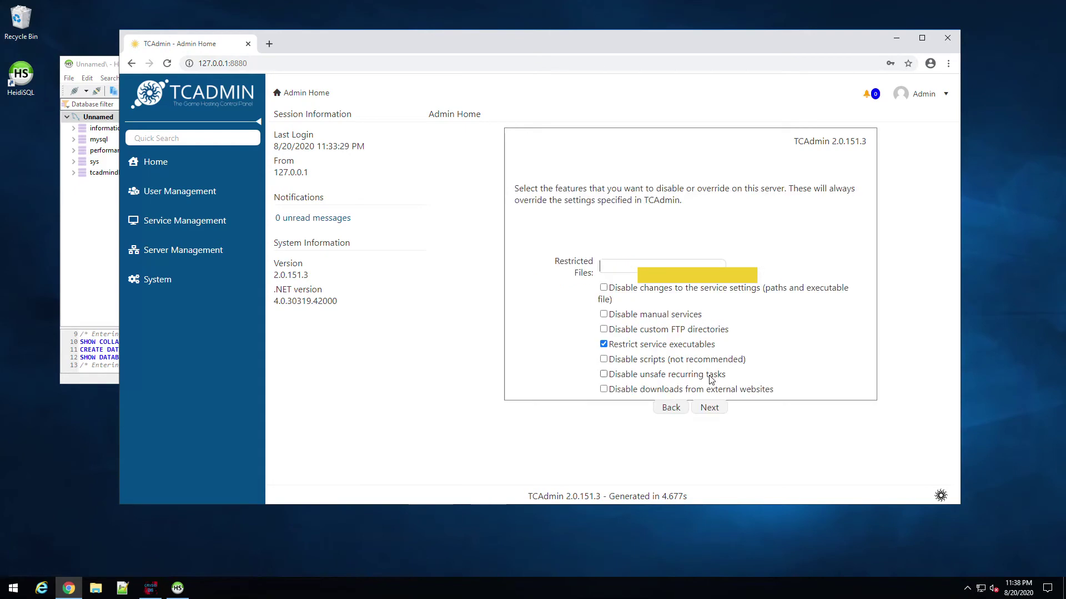
click(710, 408)
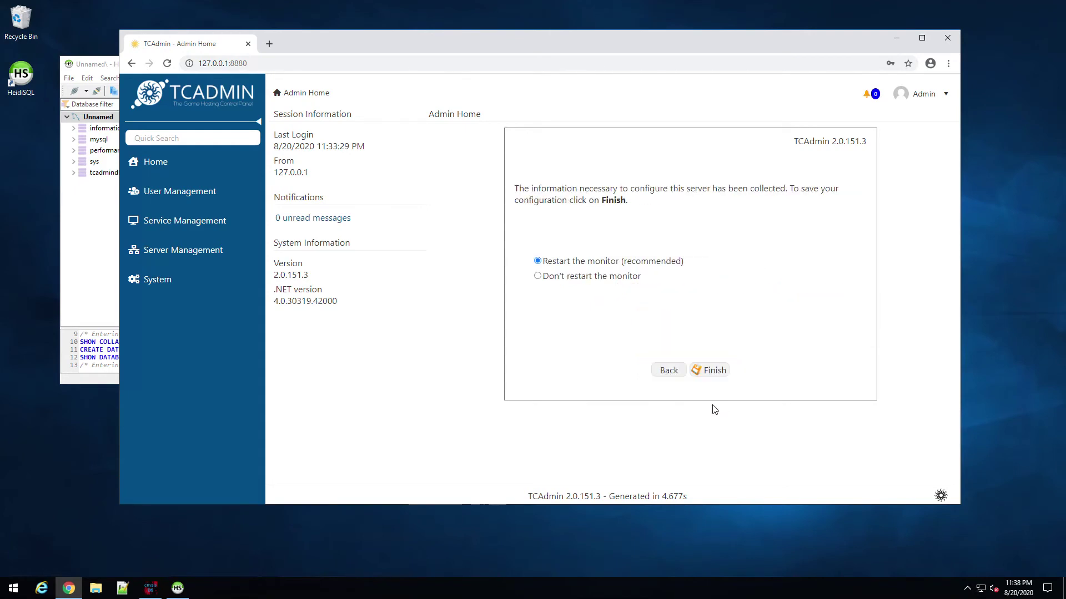
click(712, 370)
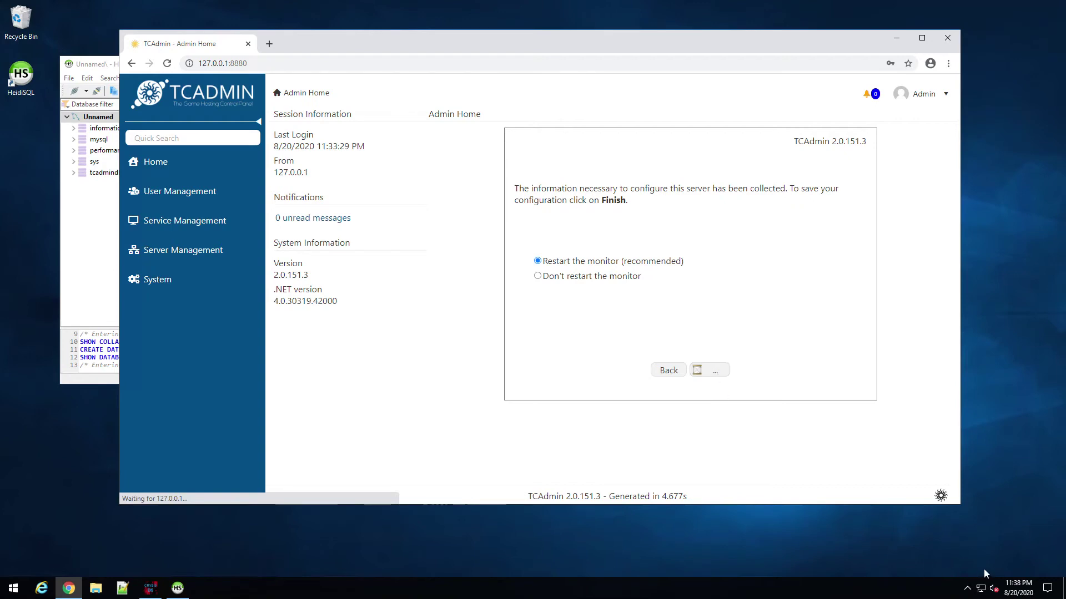
Step: Open tcadmindb in HeidiSQL, scroll through its TCAdmin tables, then close HeidiSQL
click(111, 206)
click(107, 172)
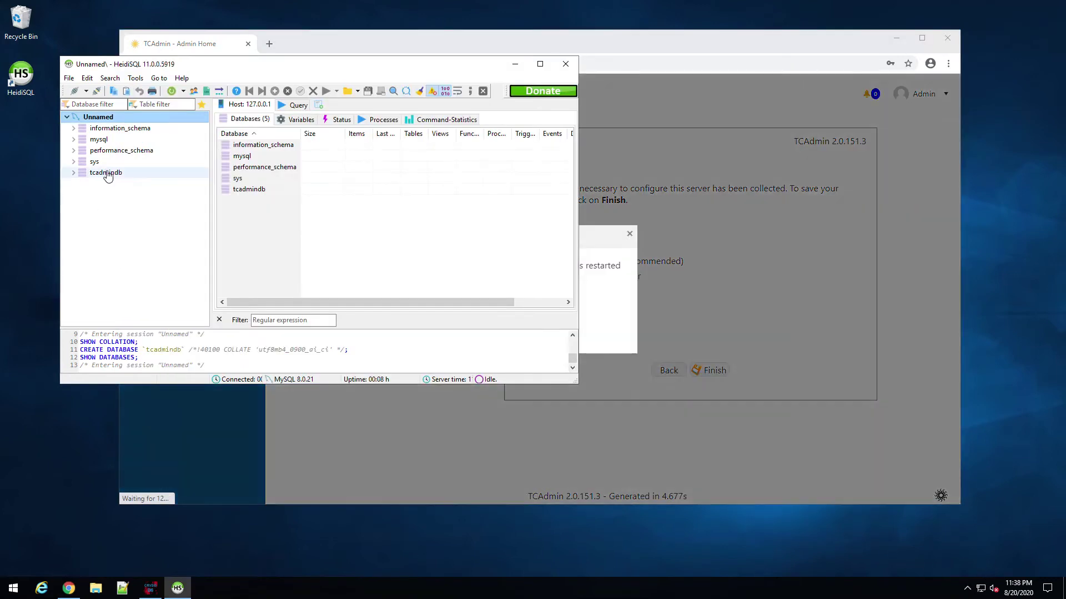
right_click(107, 172)
click(78, 214)
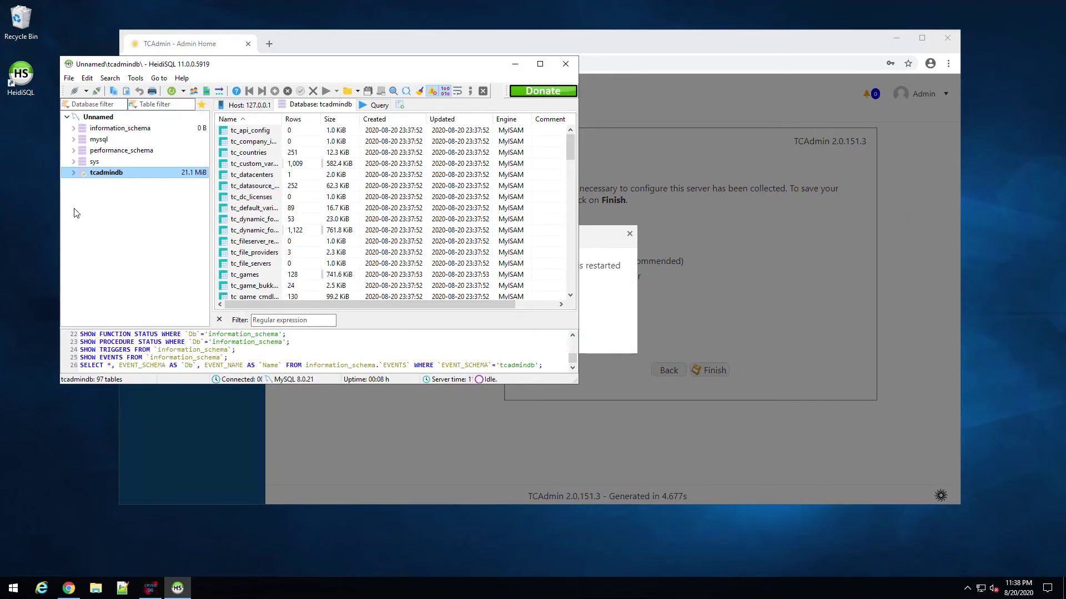
scroll(264, 203, down, 4)
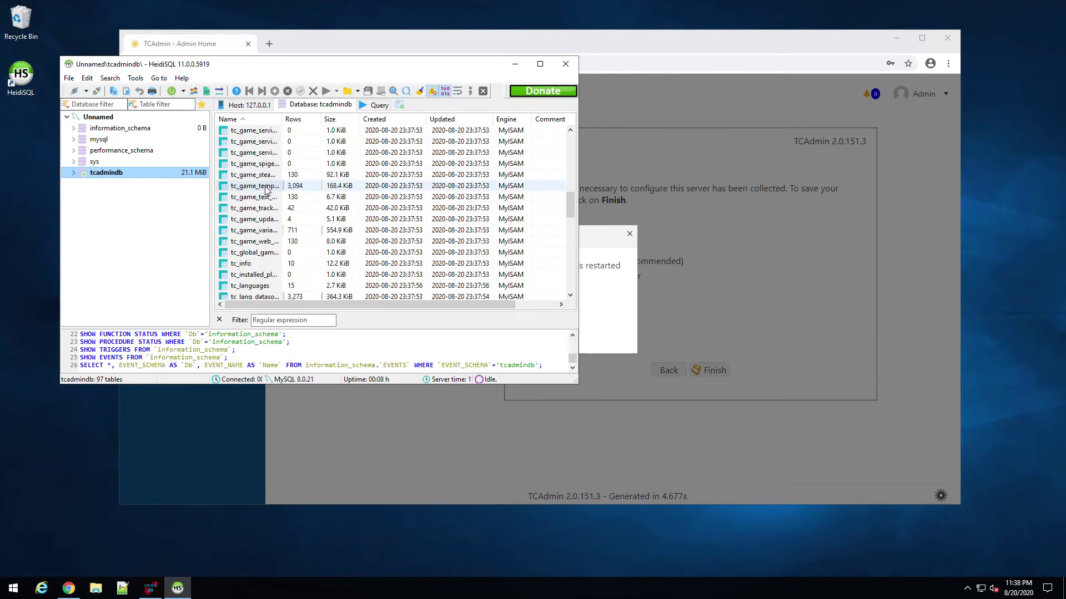
click(570, 64)
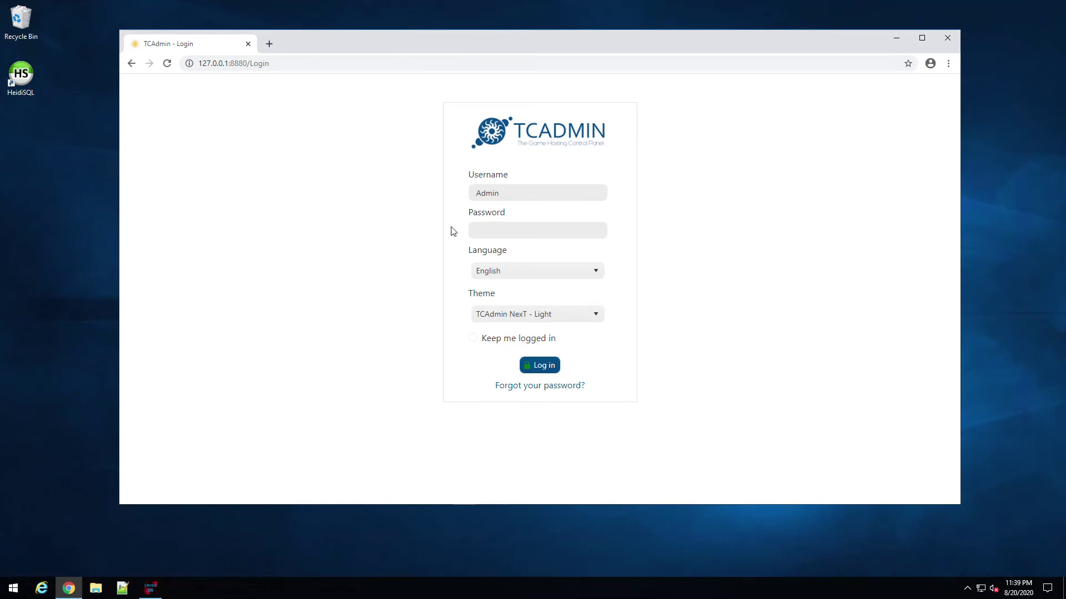
Step: Sign in with the account password and expand the service management options
click(495, 234)
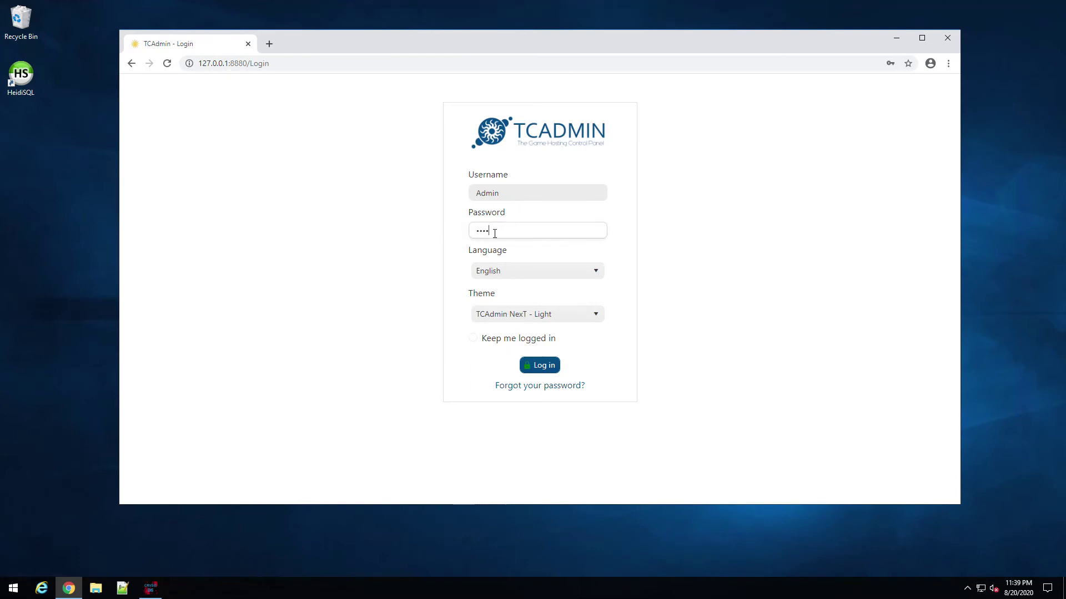
key(Return)
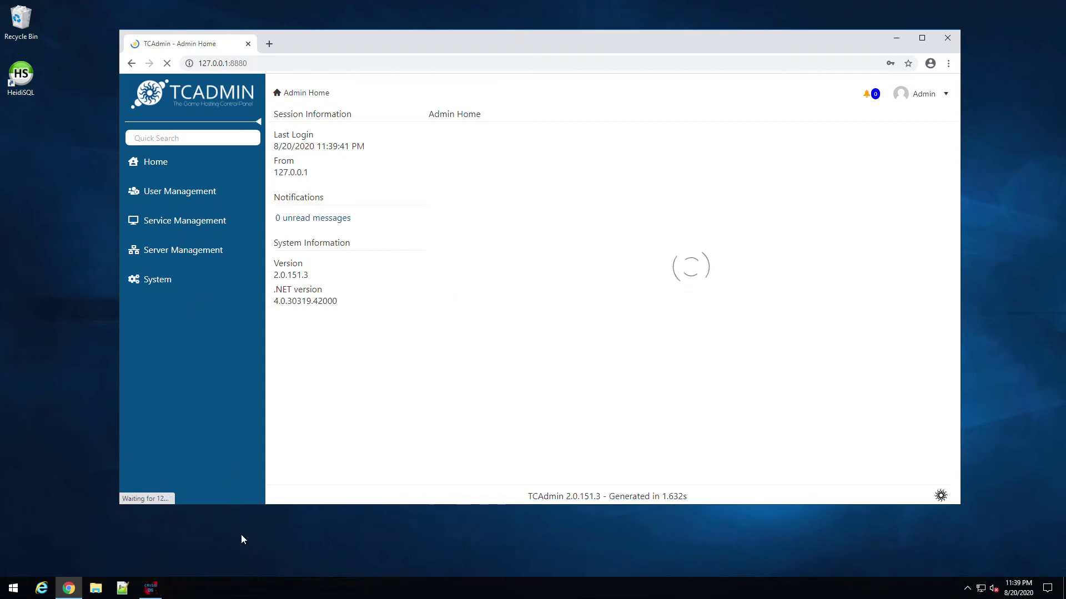
click(164, 233)
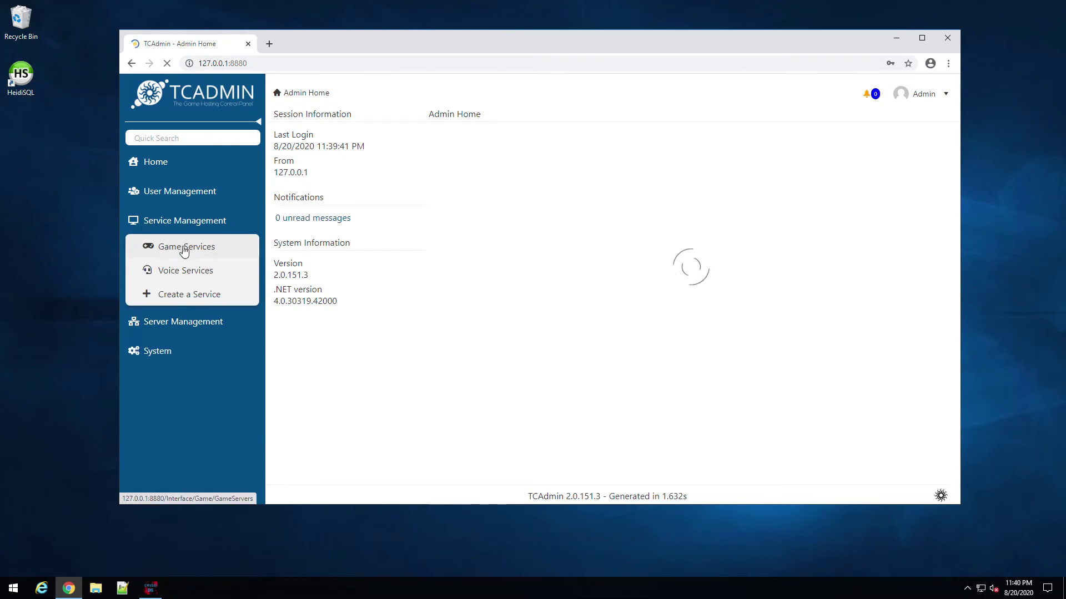
Step: Start a new game service on the Master server with Counter-Strike Global Offensive as the game
click(184, 249)
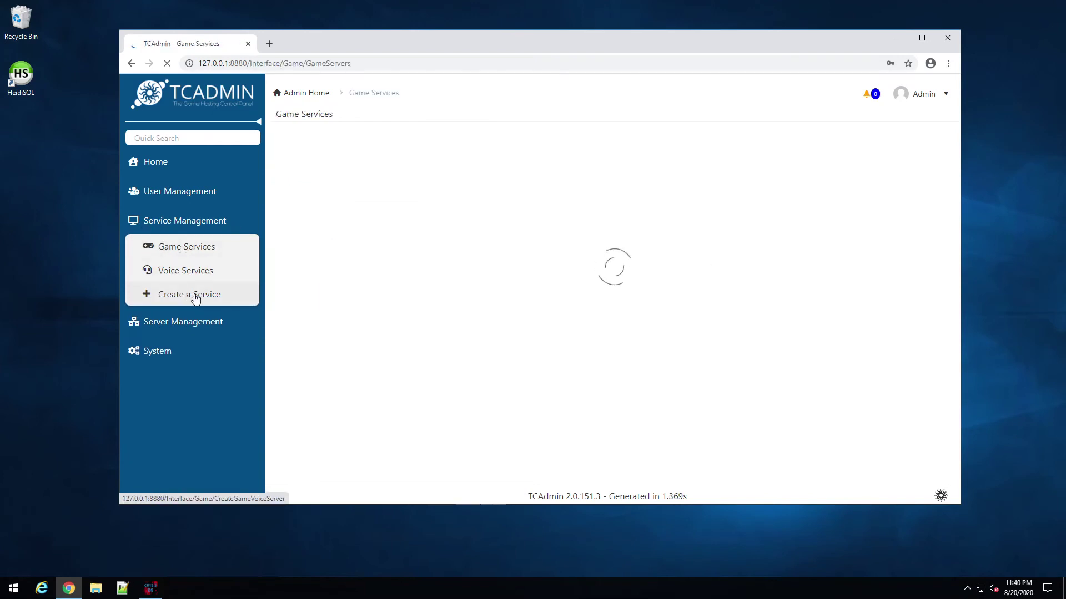
click(195, 296)
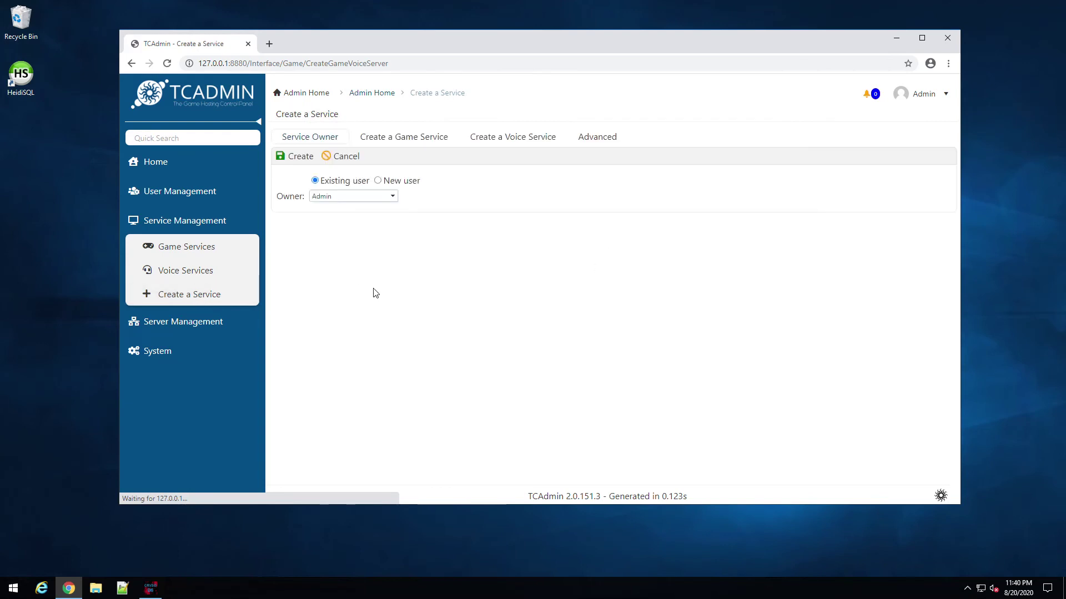
click(403, 143)
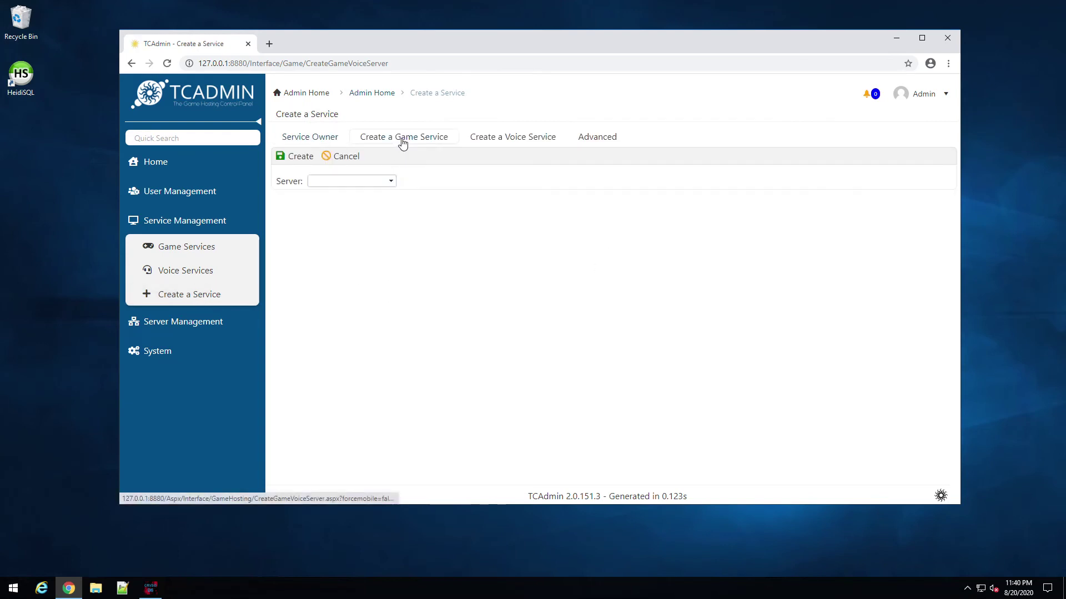
click(383, 178)
click(385, 184)
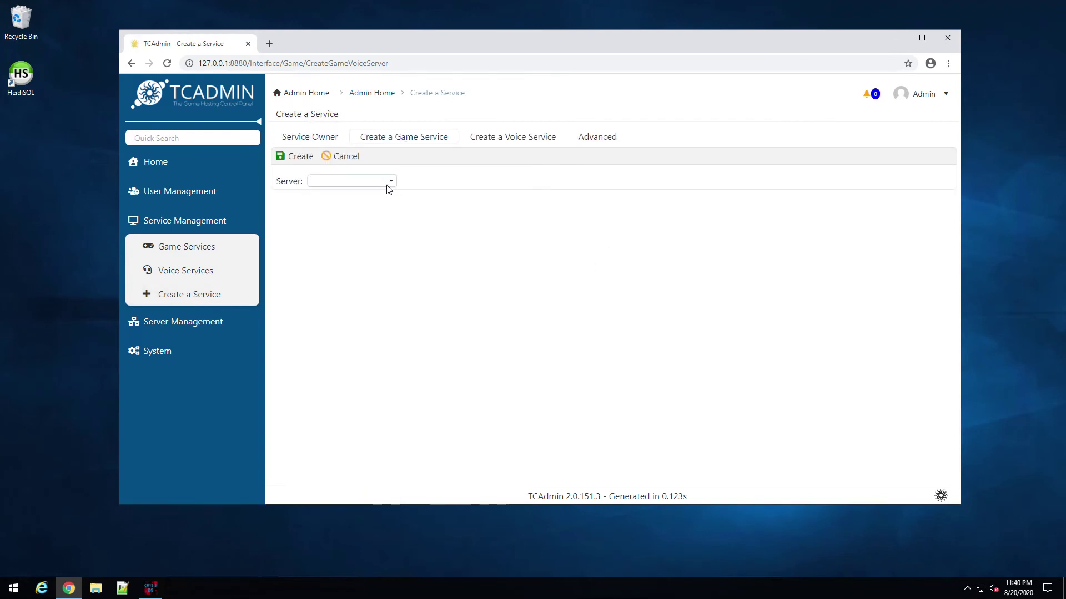
click(388, 186)
click(358, 194)
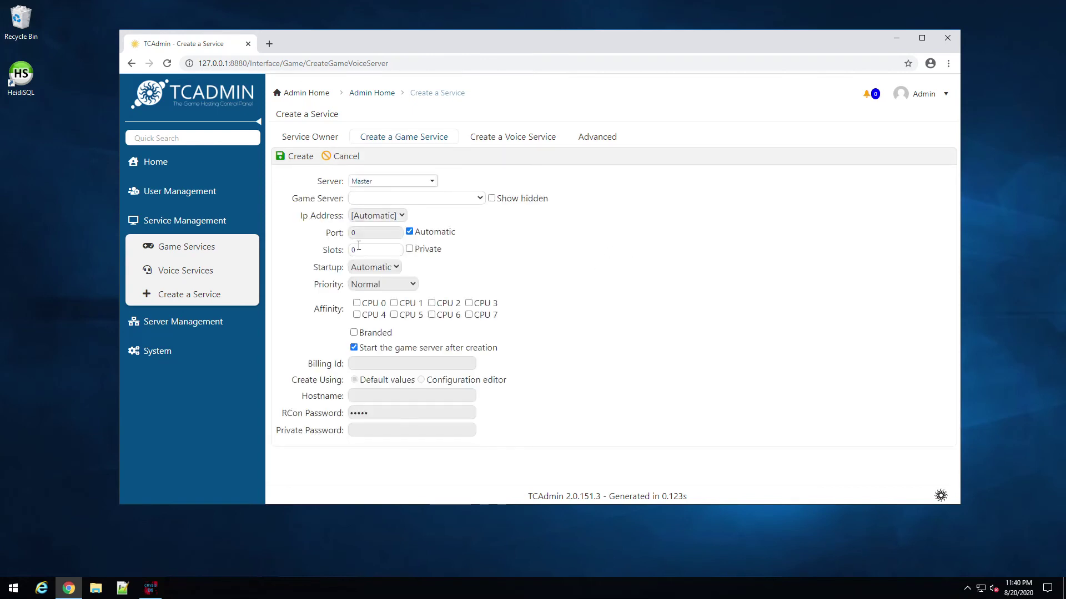
click(480, 199)
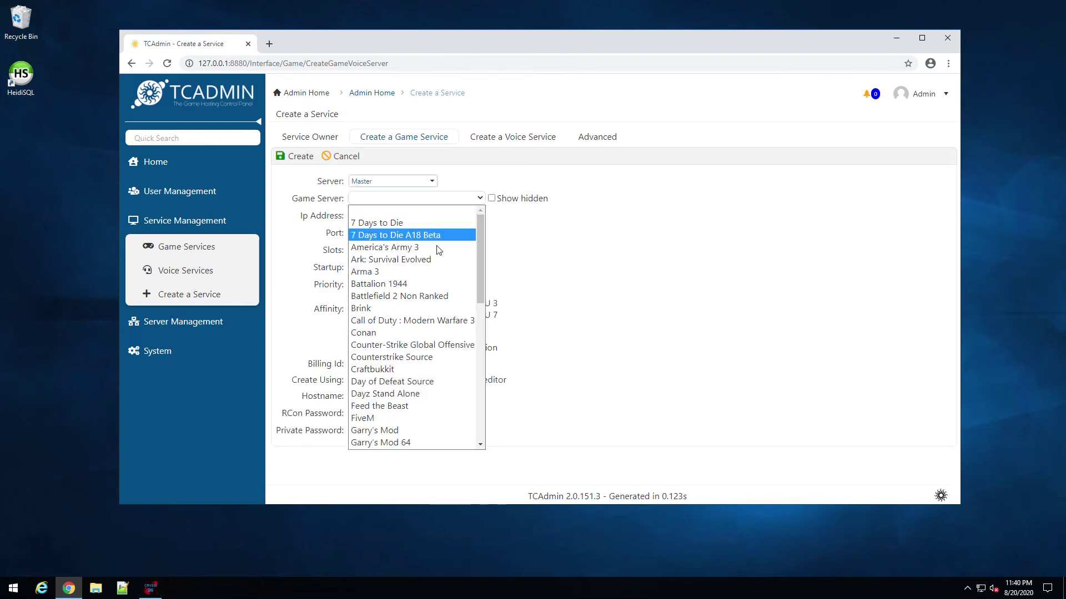
click(435, 345)
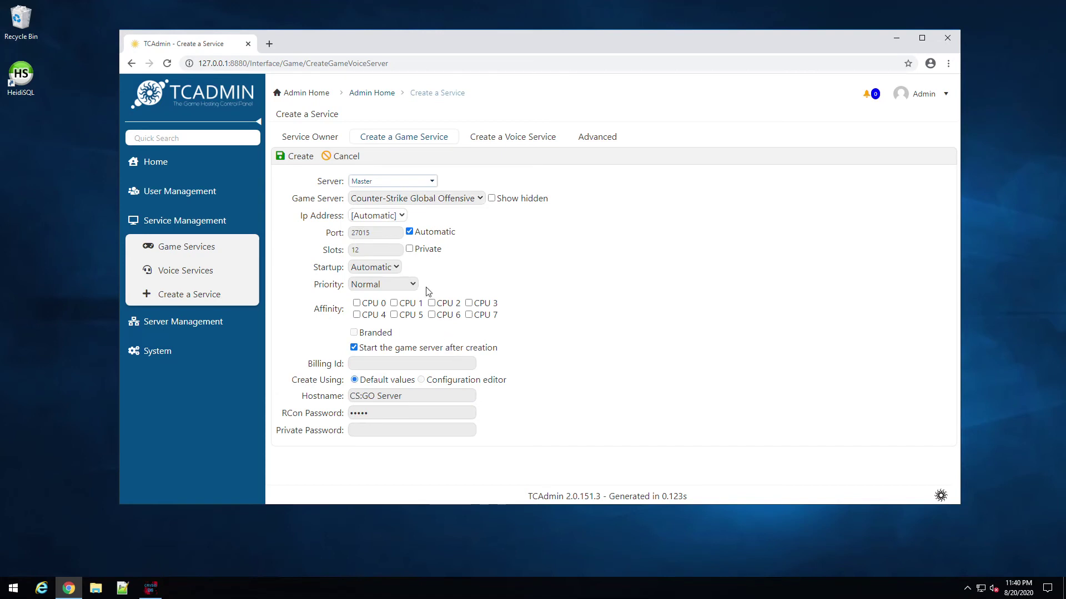
Step: Turn off automatic port (27015), set 20 slots, restrict to CPU 7, and create the service
click(409, 231)
double_click(374, 234)
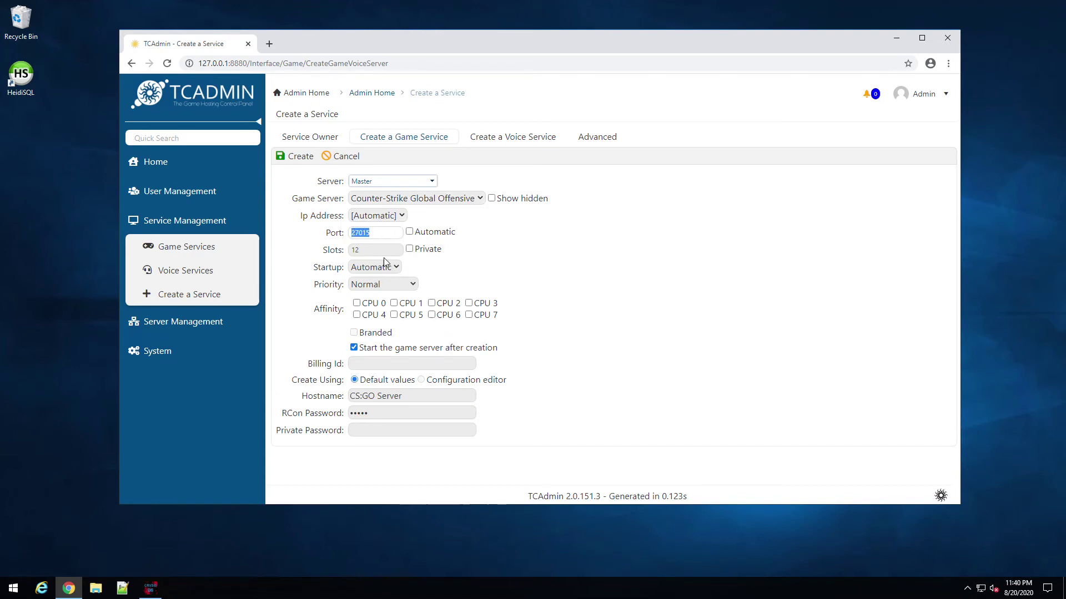
double_click(375, 250)
text(2)
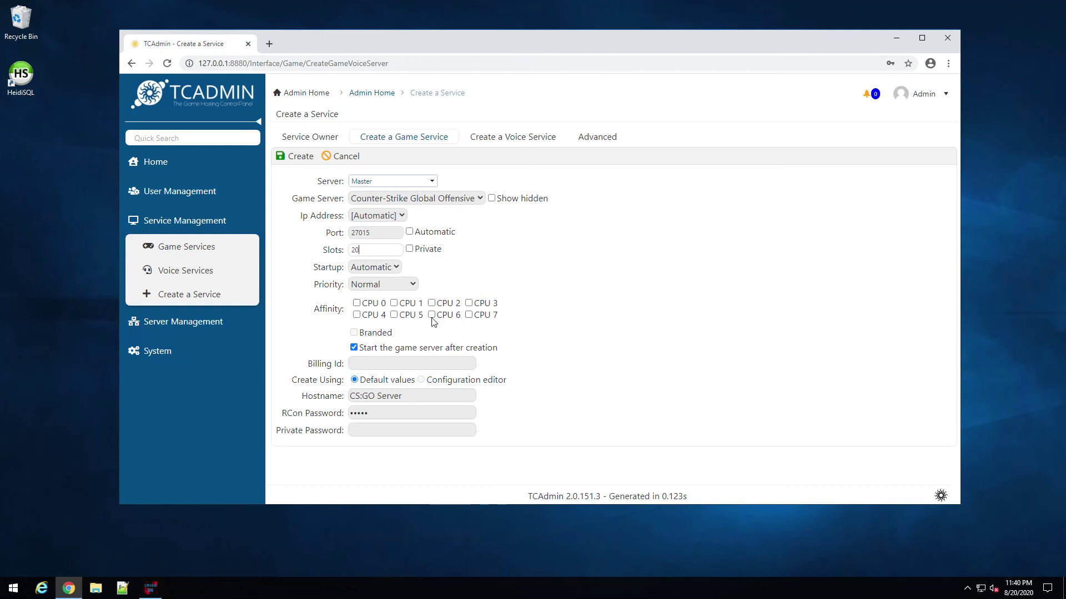
click(356, 303)
click(356, 303)
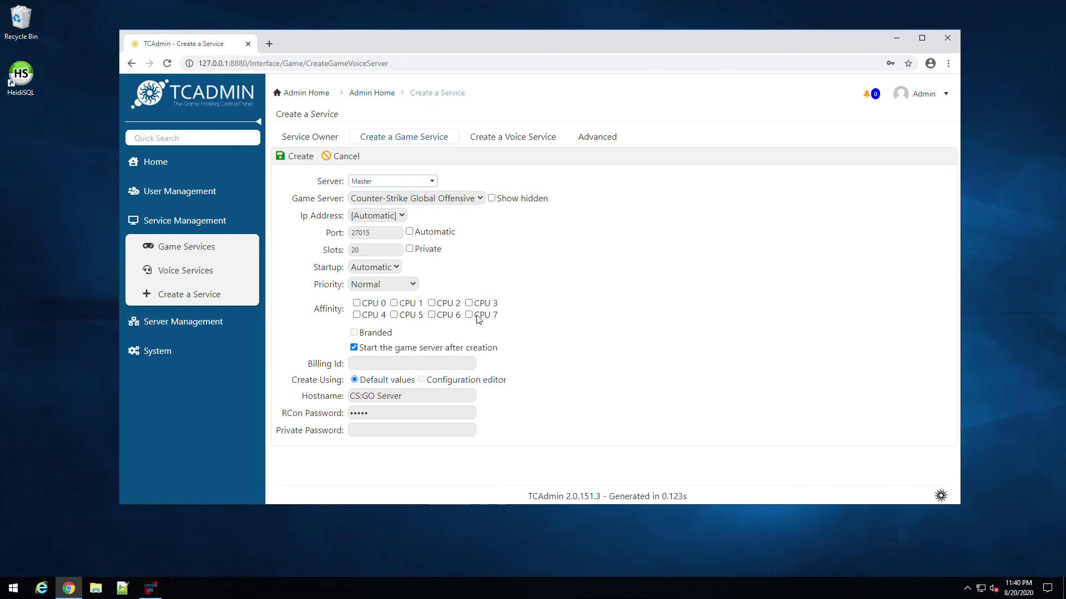
click(469, 316)
click(299, 157)
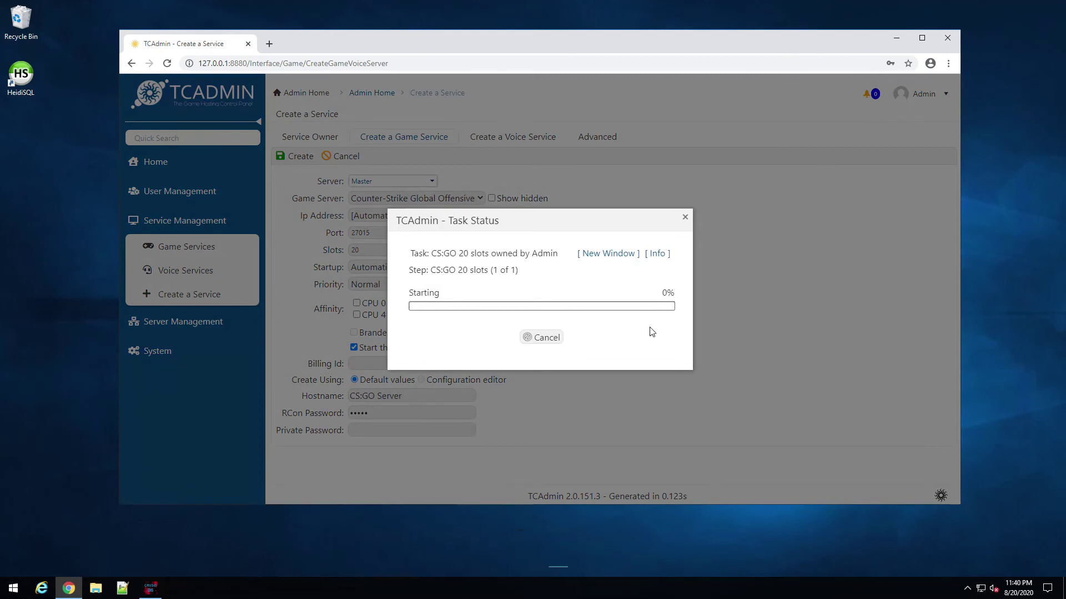
click(94, 588)
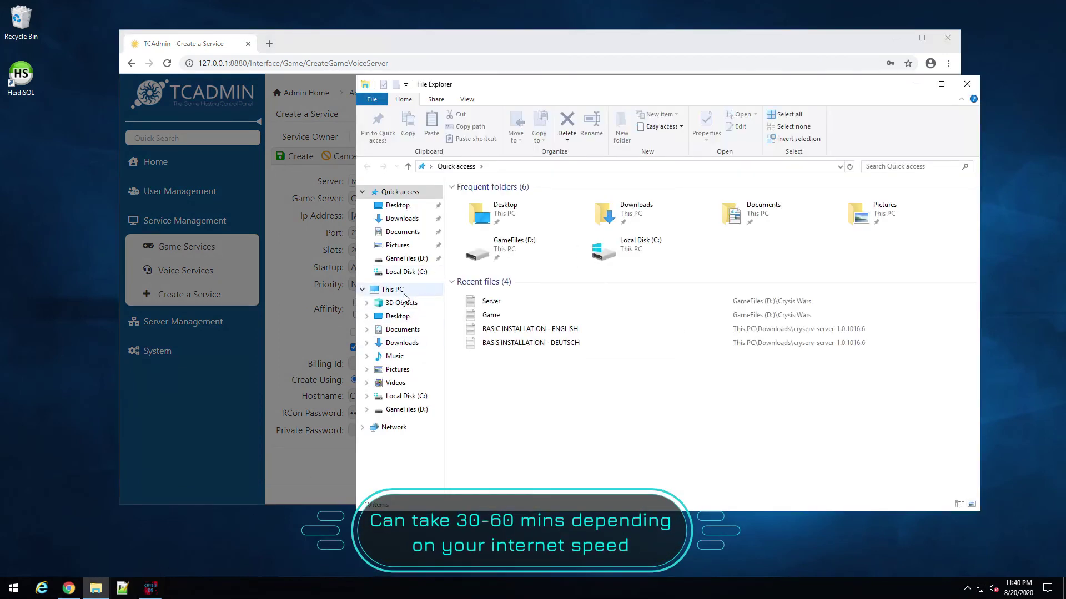
click(391, 290)
double_click(460, 318)
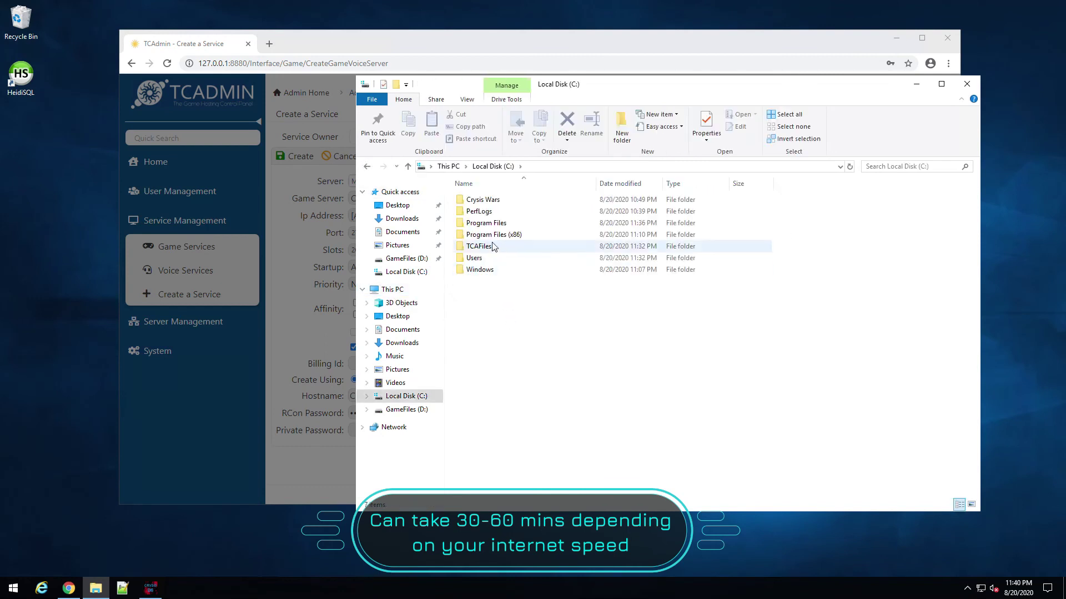
double_click(484, 251)
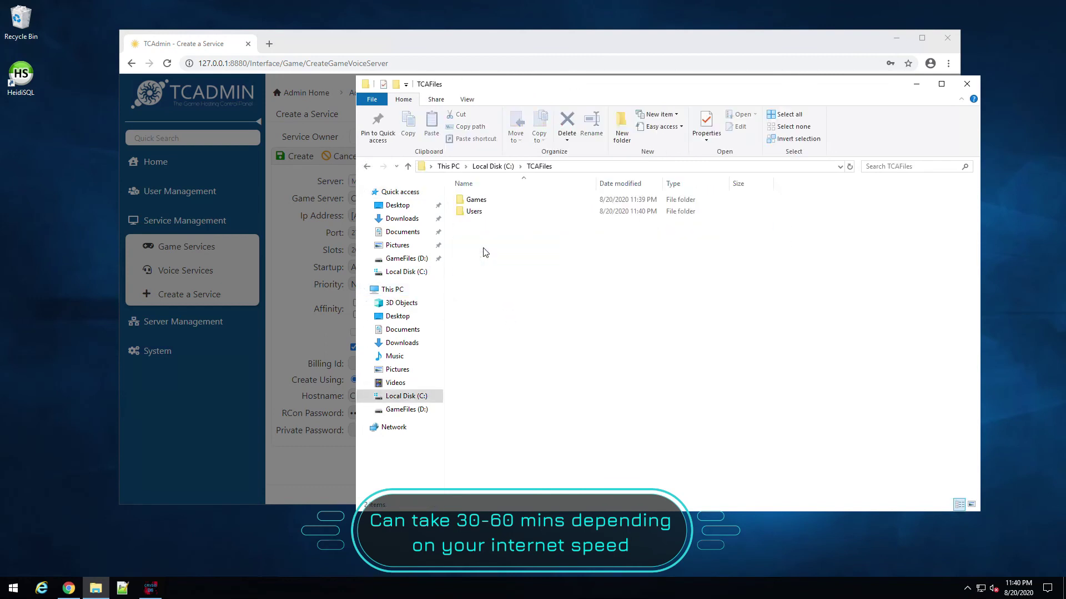
double_click(479, 203)
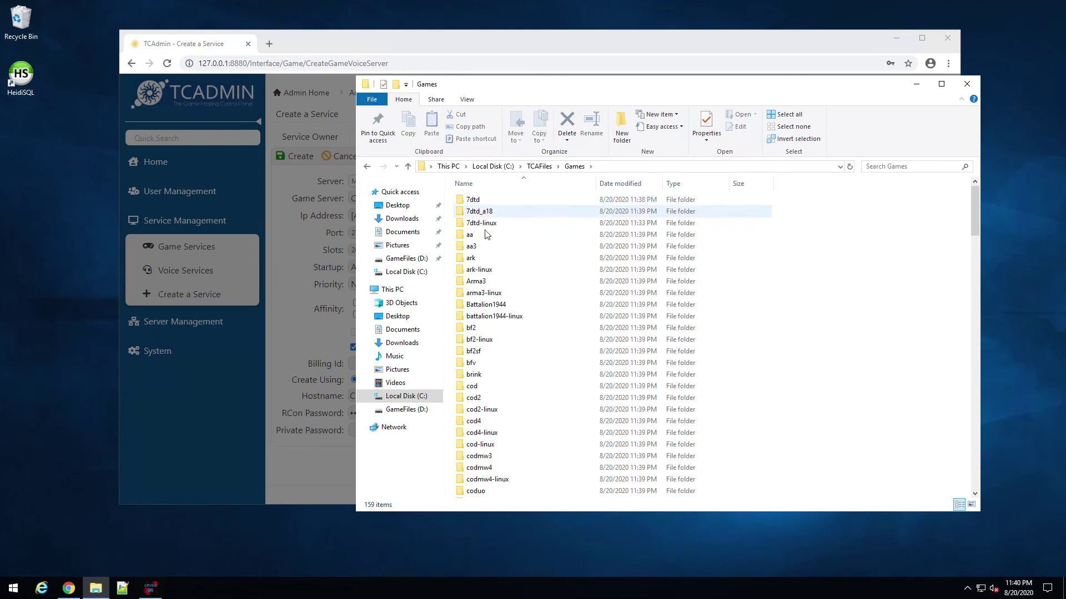
scroll(487, 422, down, 9)
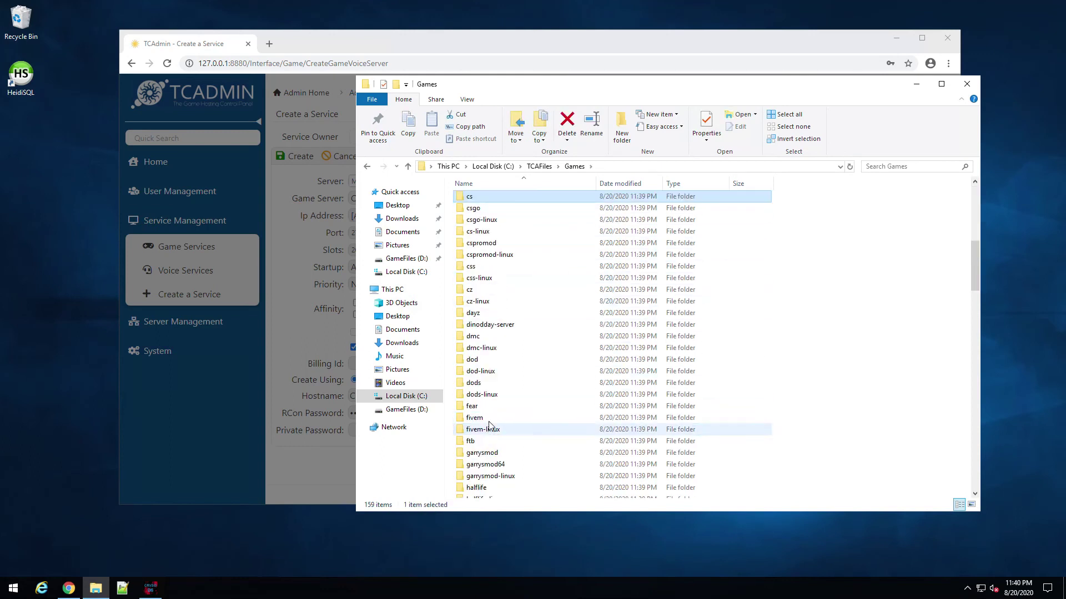
double_click(480, 212)
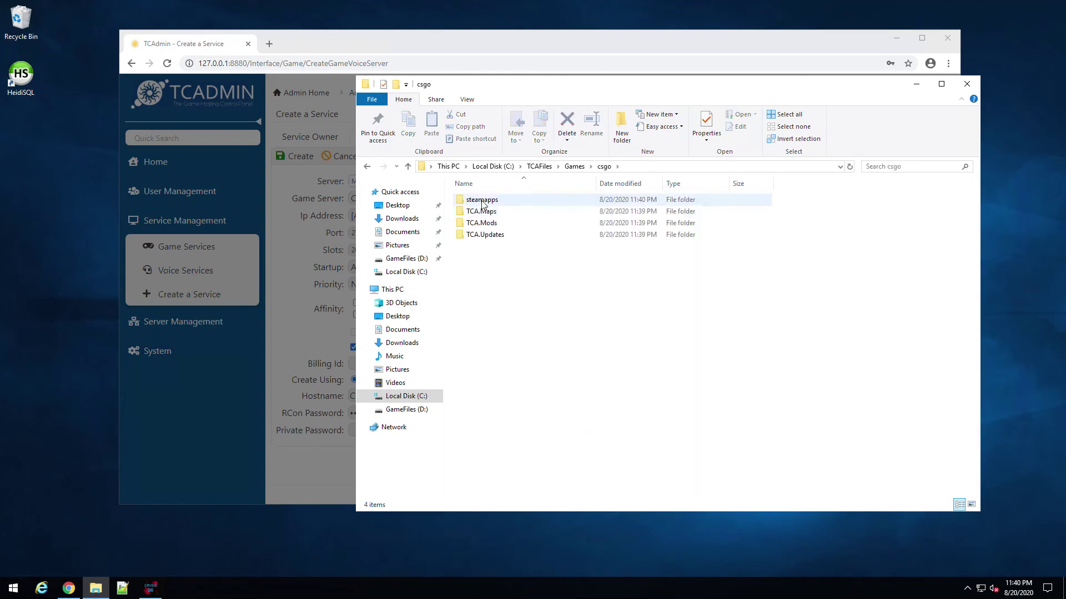
double_click(480, 199)
double_click(490, 202)
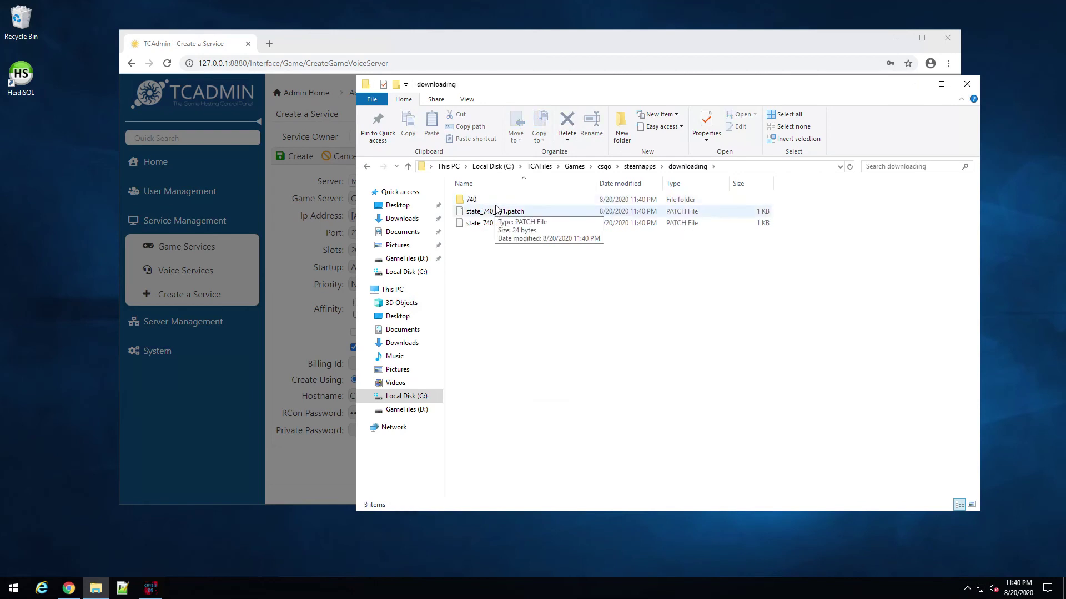
double_click(494, 201)
double_click(473, 212)
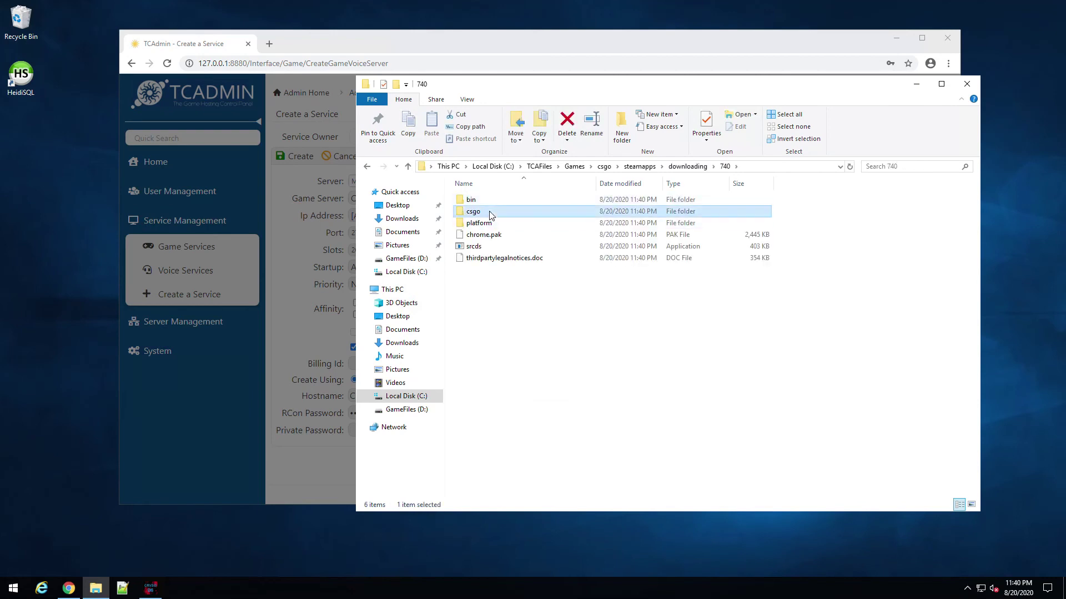
click(682, 167)
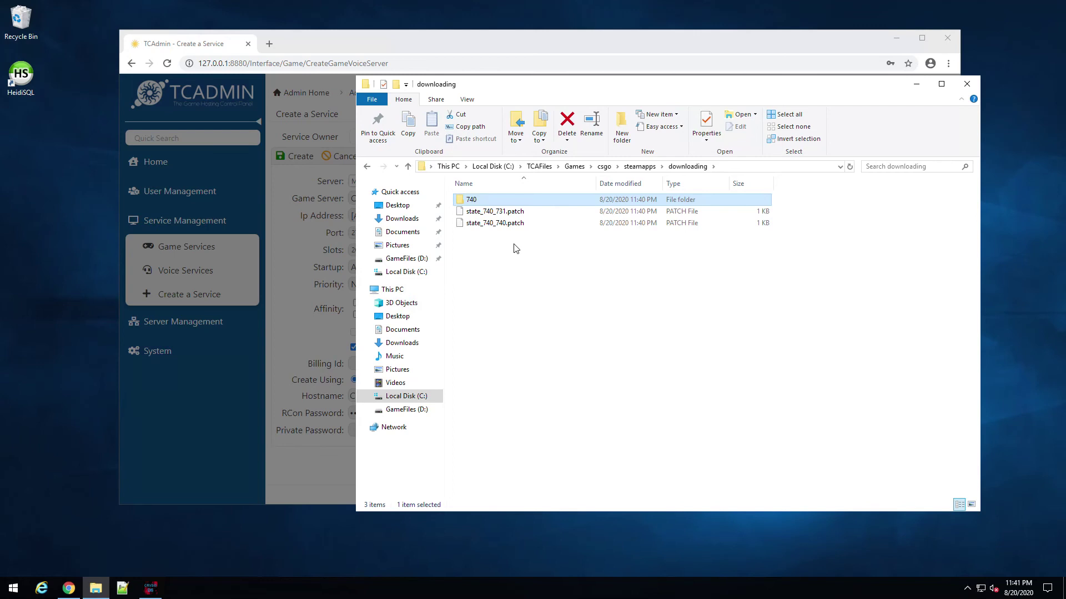
click(966, 85)
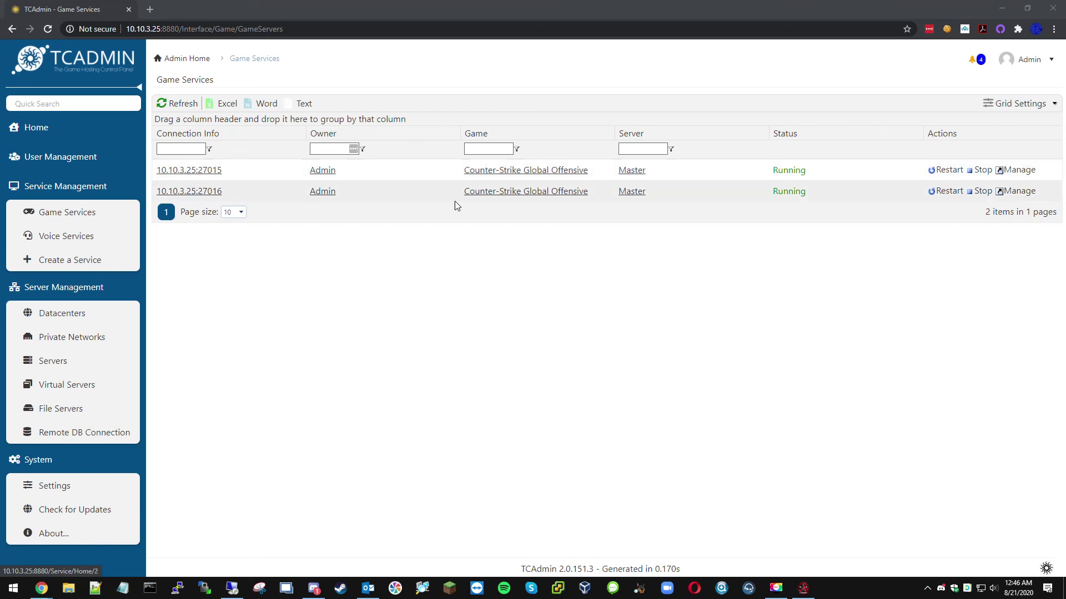
Step: Open the CS:GO service at 10.10.3.25:27015 to view its management page
click(198, 172)
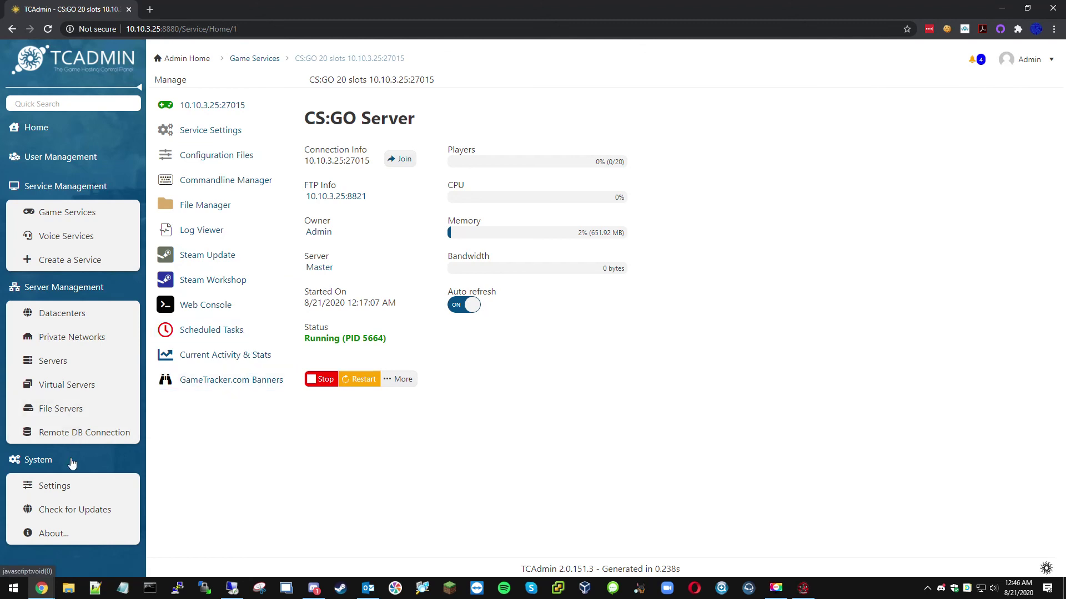
Step: Go to System Settings and open the Games & Other Voice Servers page
click(78, 492)
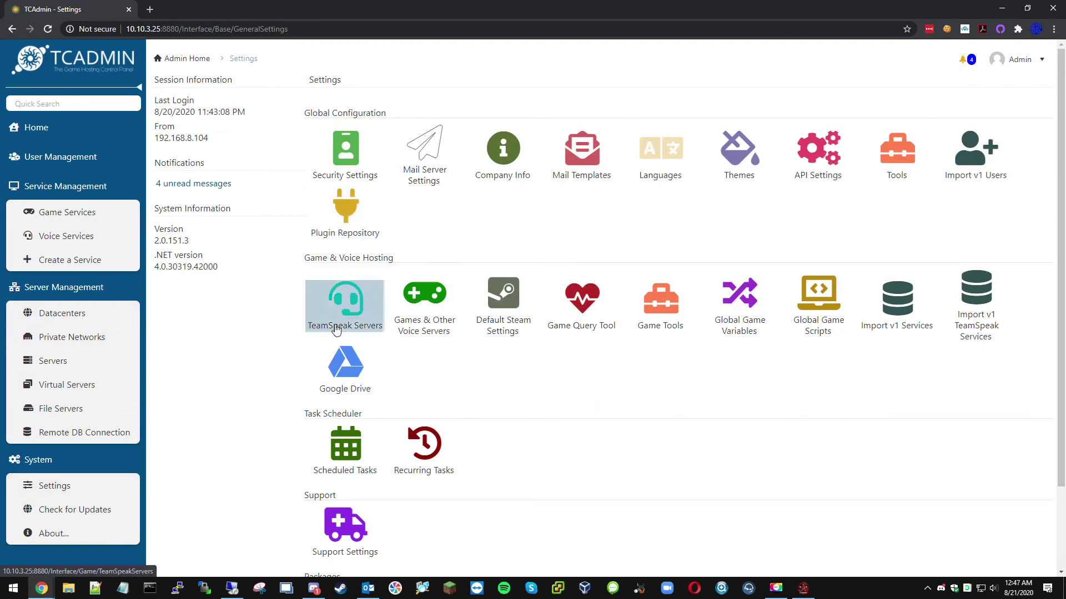
click(434, 330)
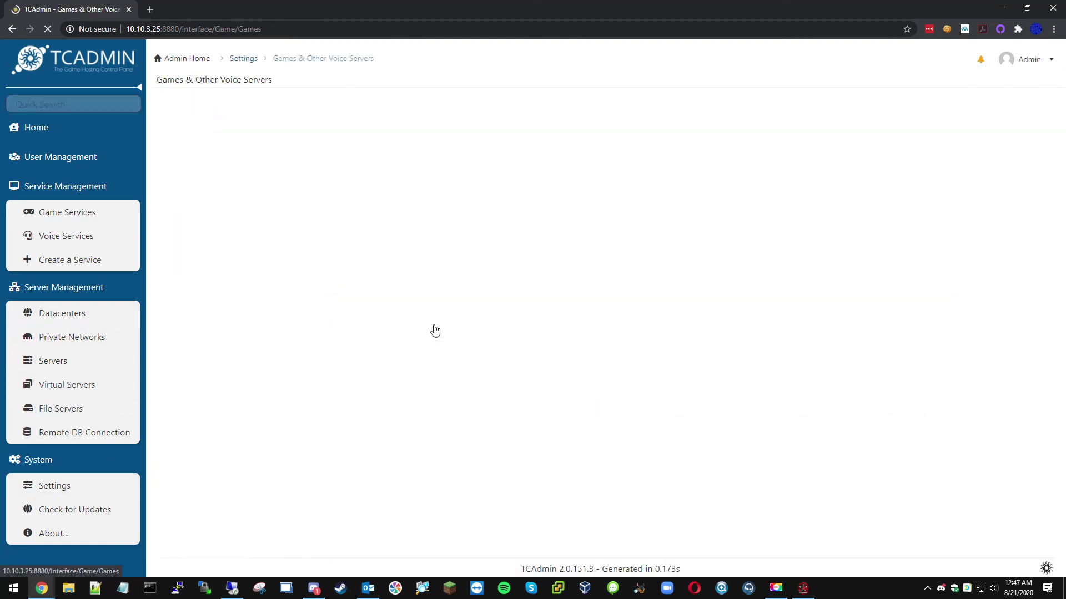